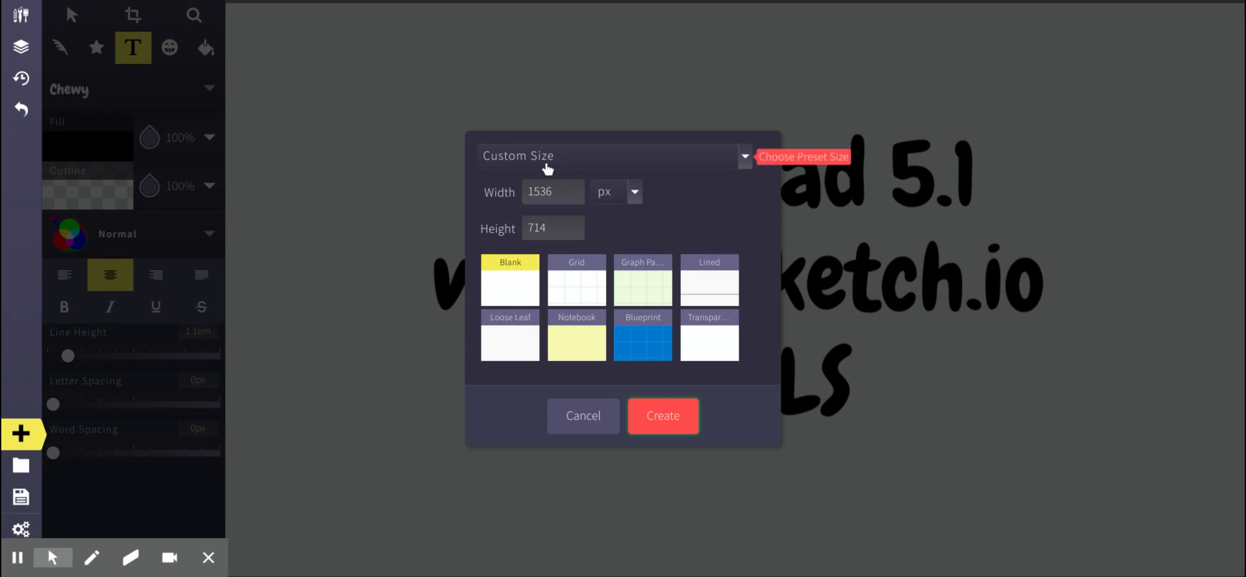
Create a new blank document using the 8.5 x 11 (Letter) preset size
{"action": "left_click", "coordinate": [744, 156]}
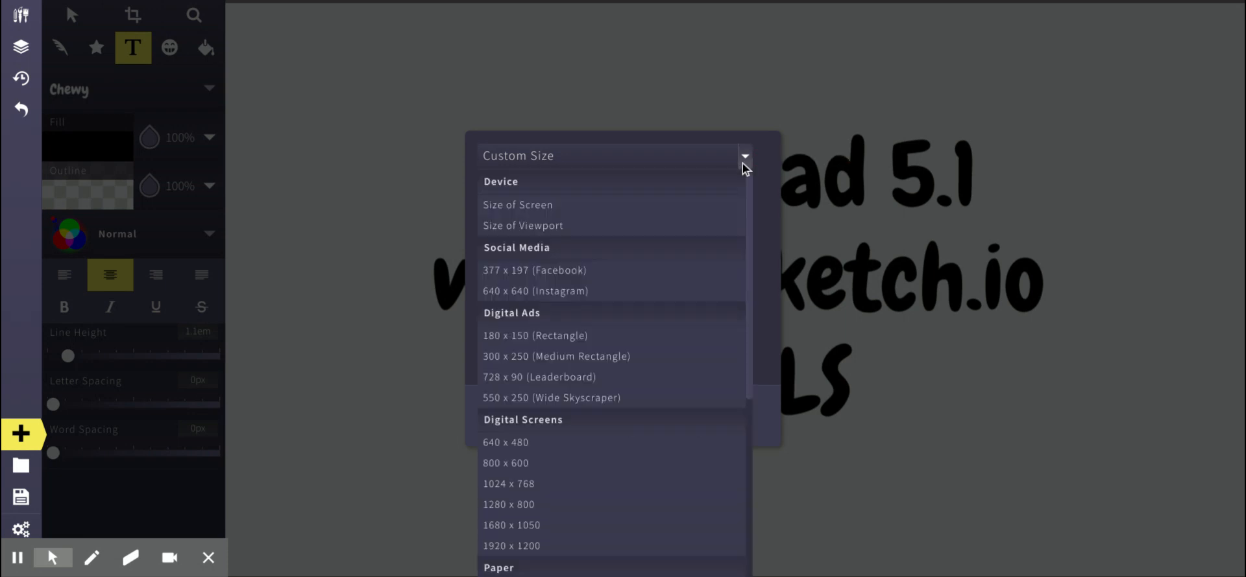
{"action": "scroll", "coordinate": [681, 255], "scroll_direction": "down", "scroll_amount": 3}
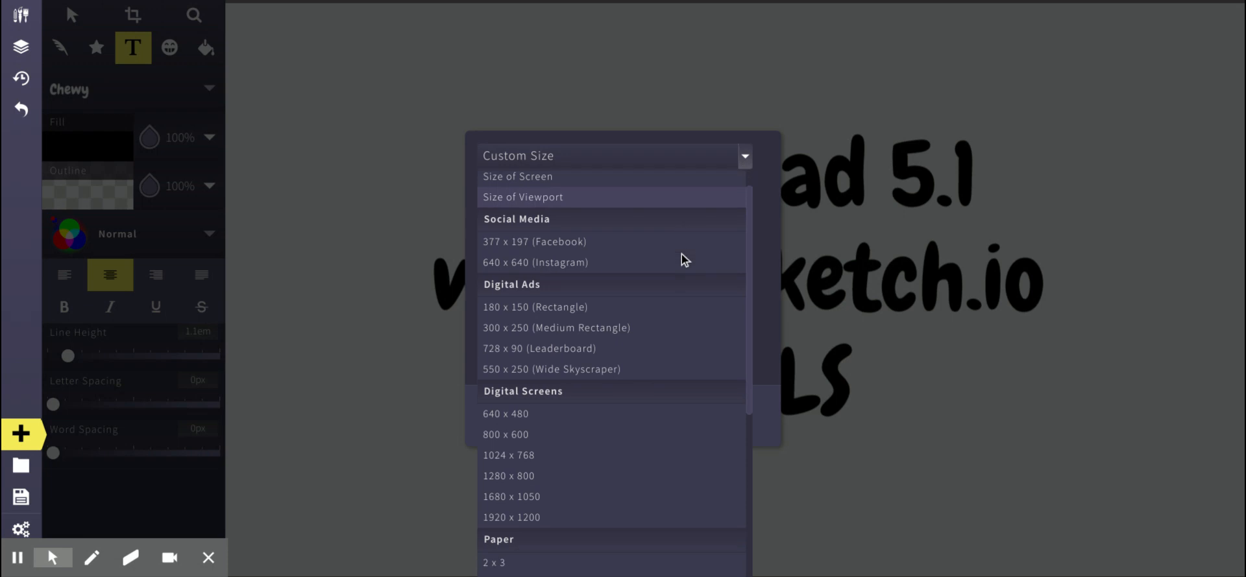
{"action": "scroll", "coordinate": [681, 255], "scroll_direction": "down", "scroll_amount": 6}
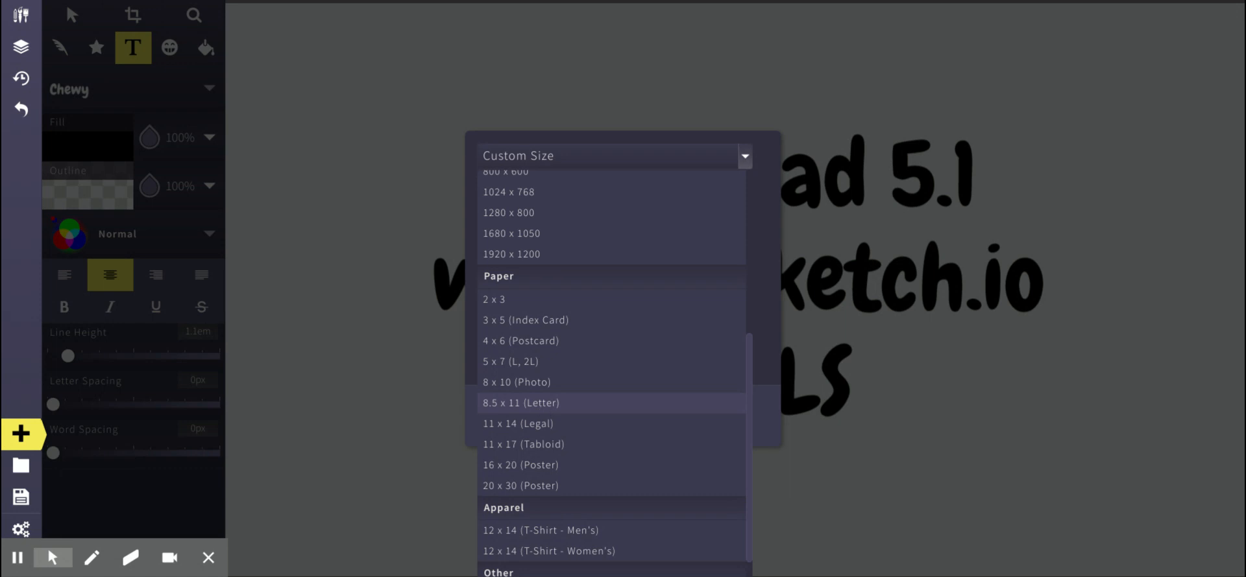
{"action": "left_click", "coordinate": [544, 406]}
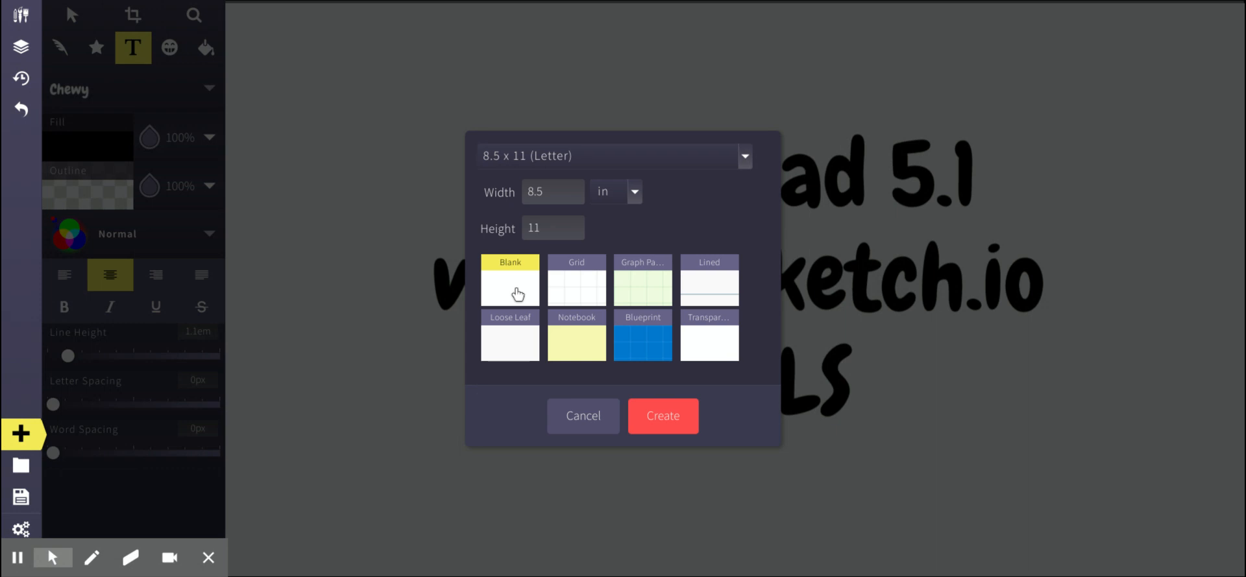
{"action": "left_click", "coordinate": [654, 421]}
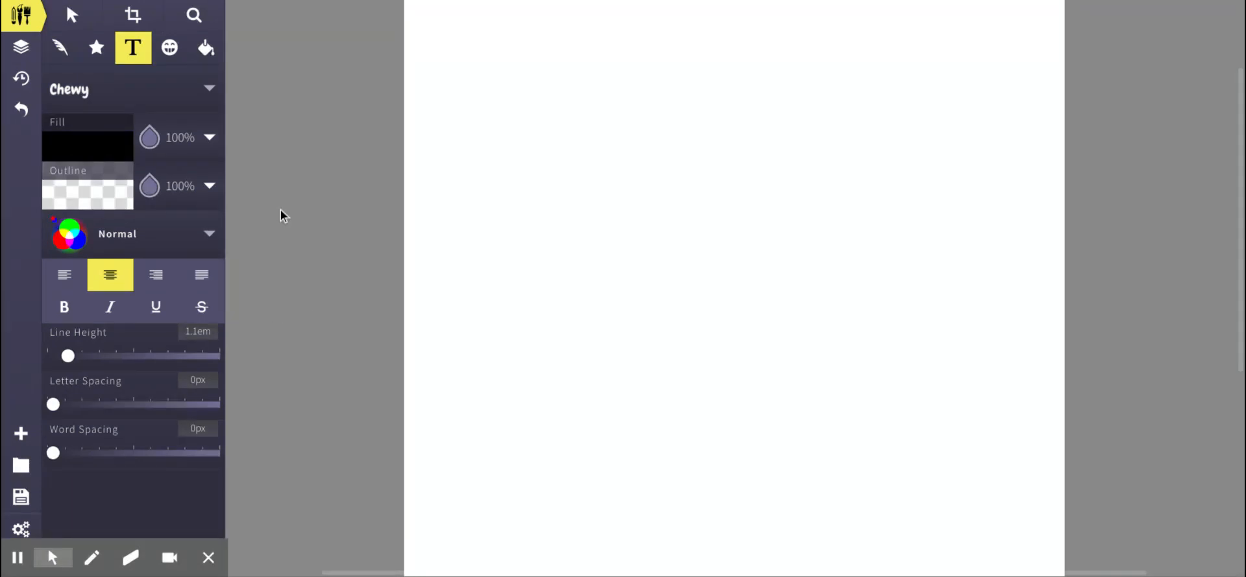
Activate the brush tool and switch the brush type to Pencil
{"action": "left_click", "coordinate": [195, 15]}
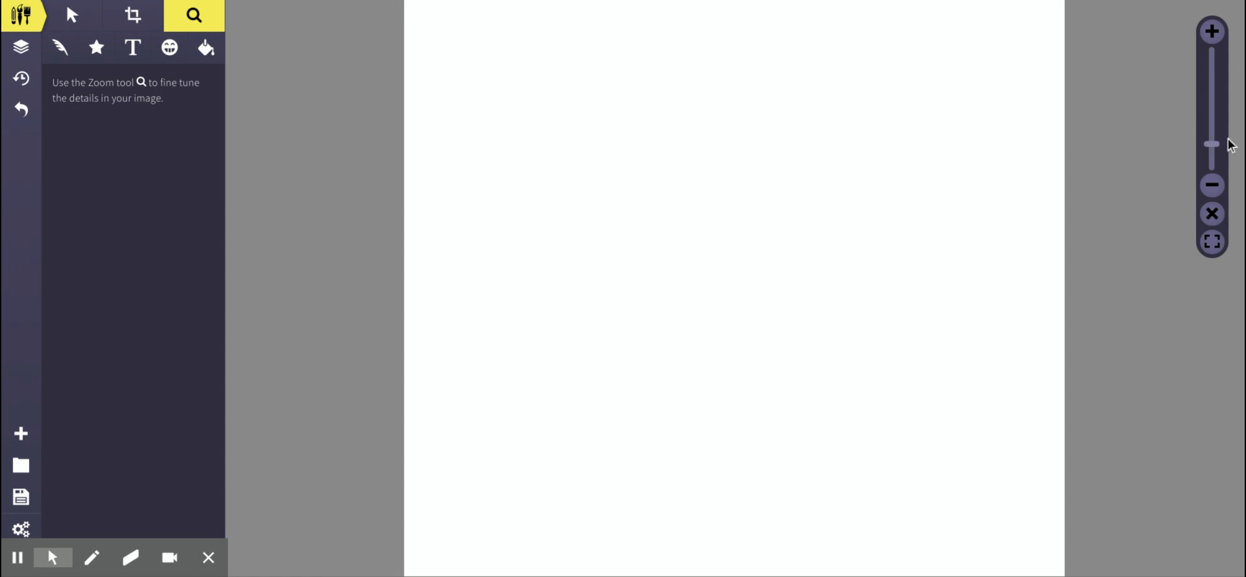
{"action": "mouse_move", "coordinate": [1212, 144]}
{"action": "left_click_drag", "start_coordinate": [1212, 144], "coordinate": [1241, 166]}
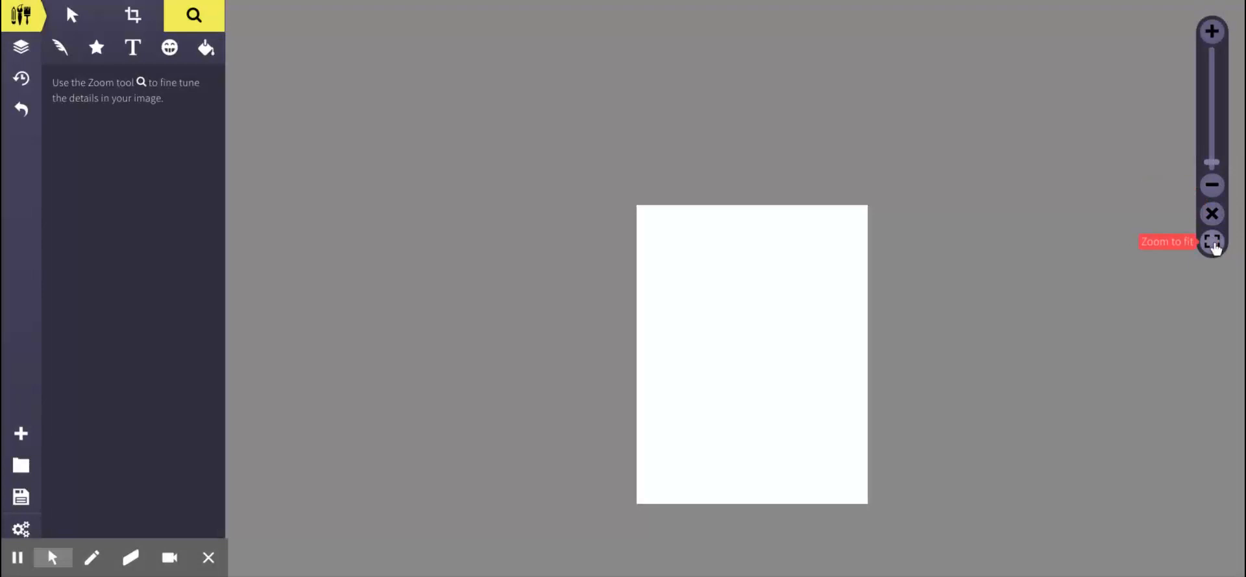
{"action": "left_click", "coordinate": [1212, 242]}
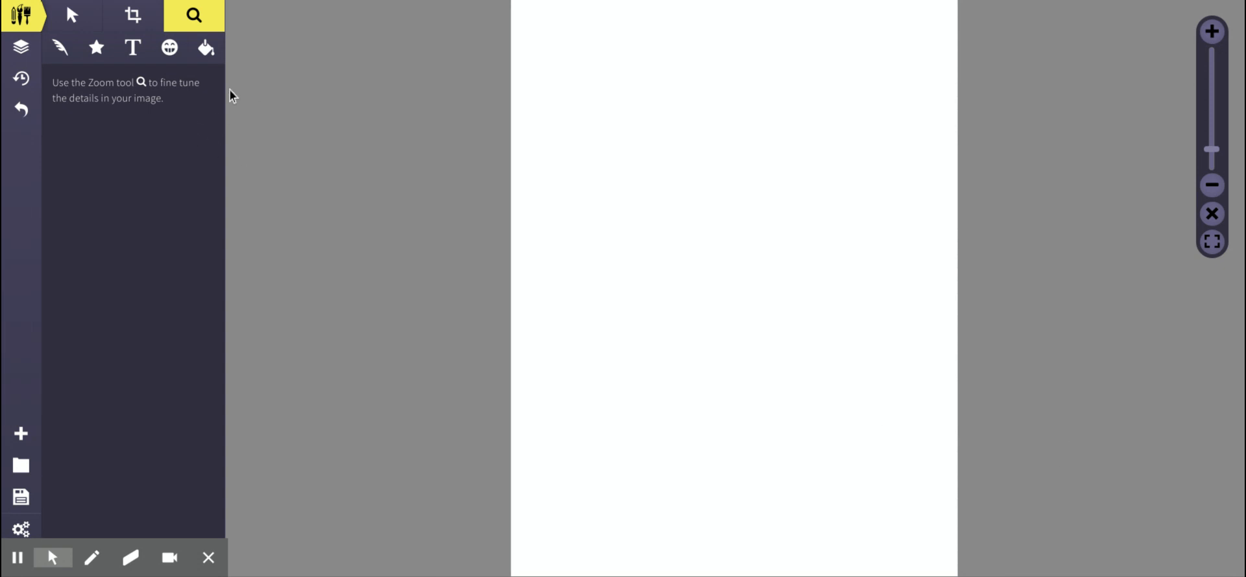
{"action": "left_click", "coordinate": [33, 25]}
{"action": "left_click", "coordinate": [33, 23]}
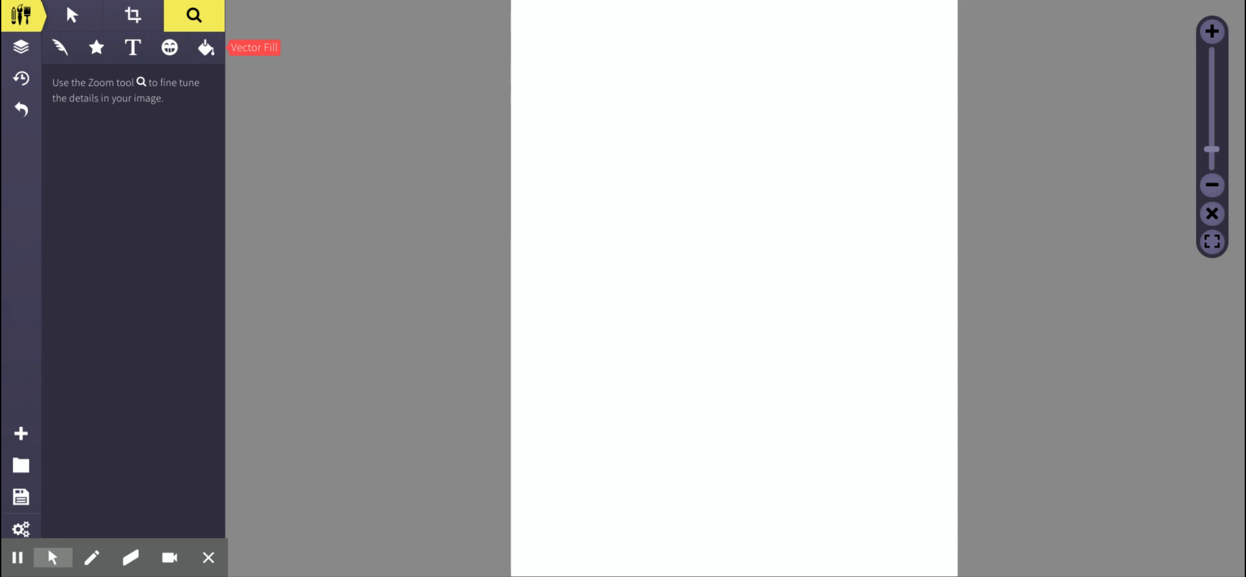
{"action": "left_click", "coordinate": [63, 49]}
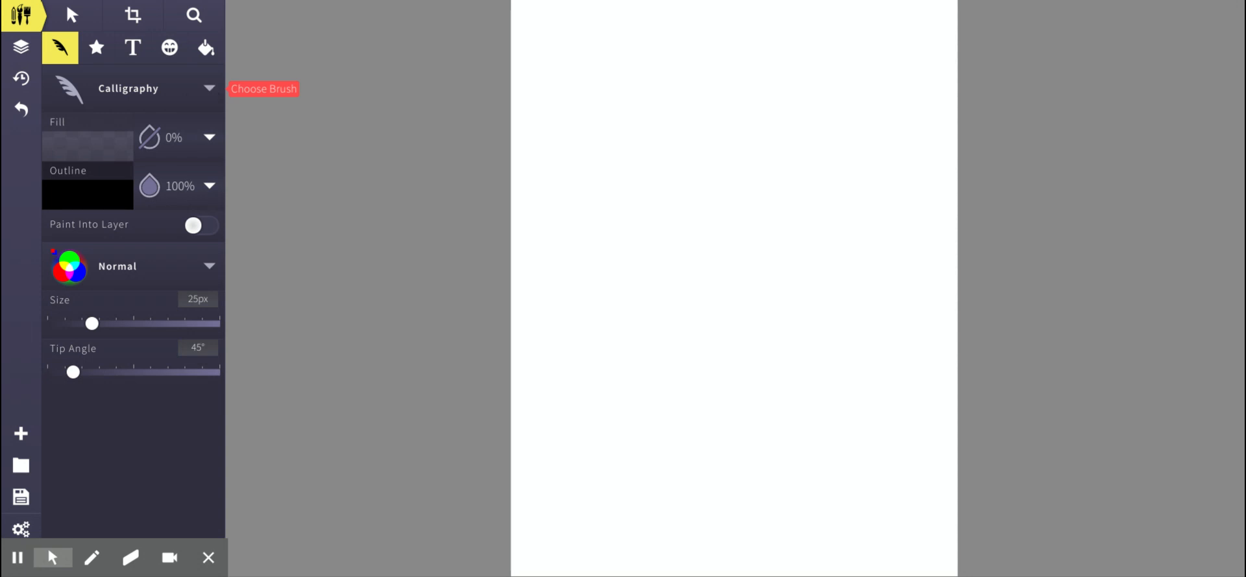
{"action": "left_click", "coordinate": [209, 89]}
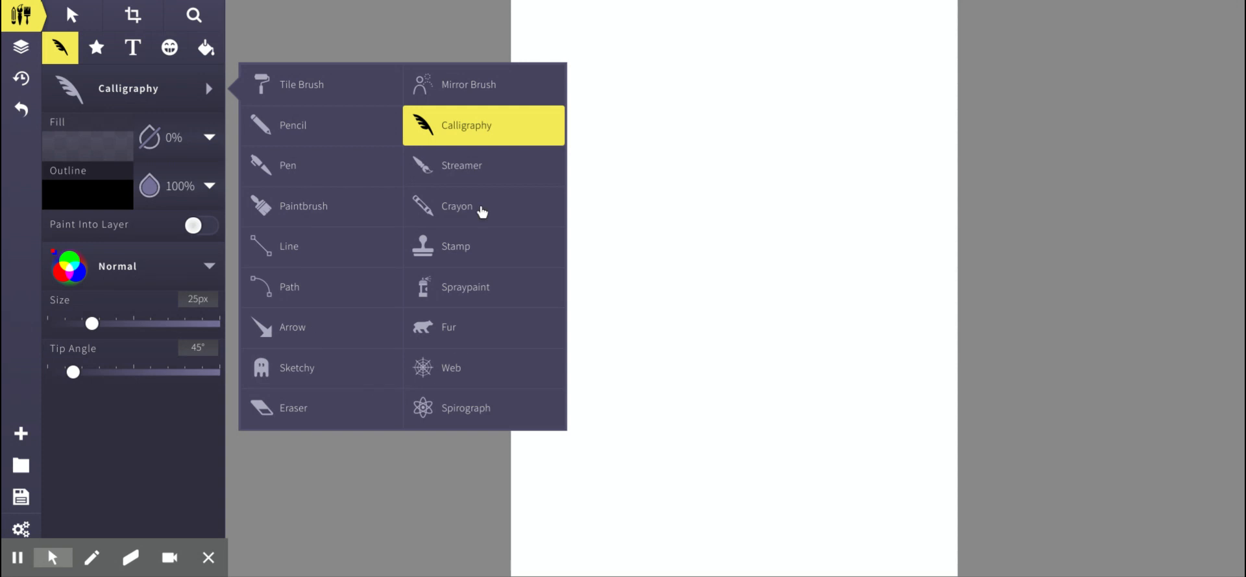
{"action": "left_click", "coordinate": [294, 136]}
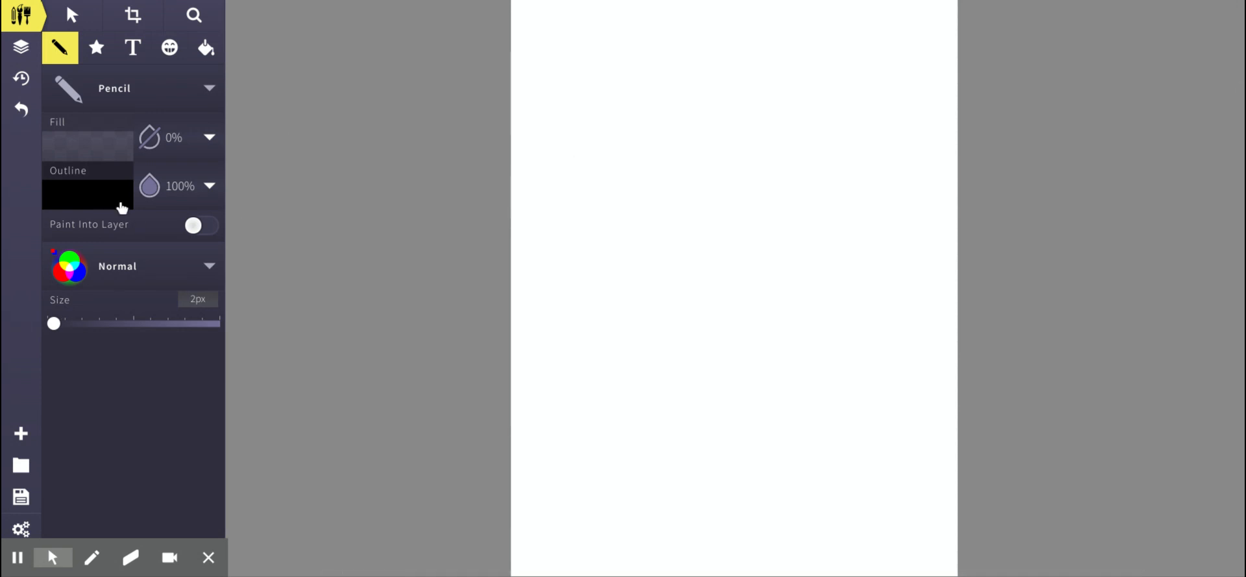
Set the outline colour to red ff3737 and draw two wavy Pencil strokes on the upper page, at 2px and 6.5px
{"action": "left_click", "coordinate": [210, 188]}
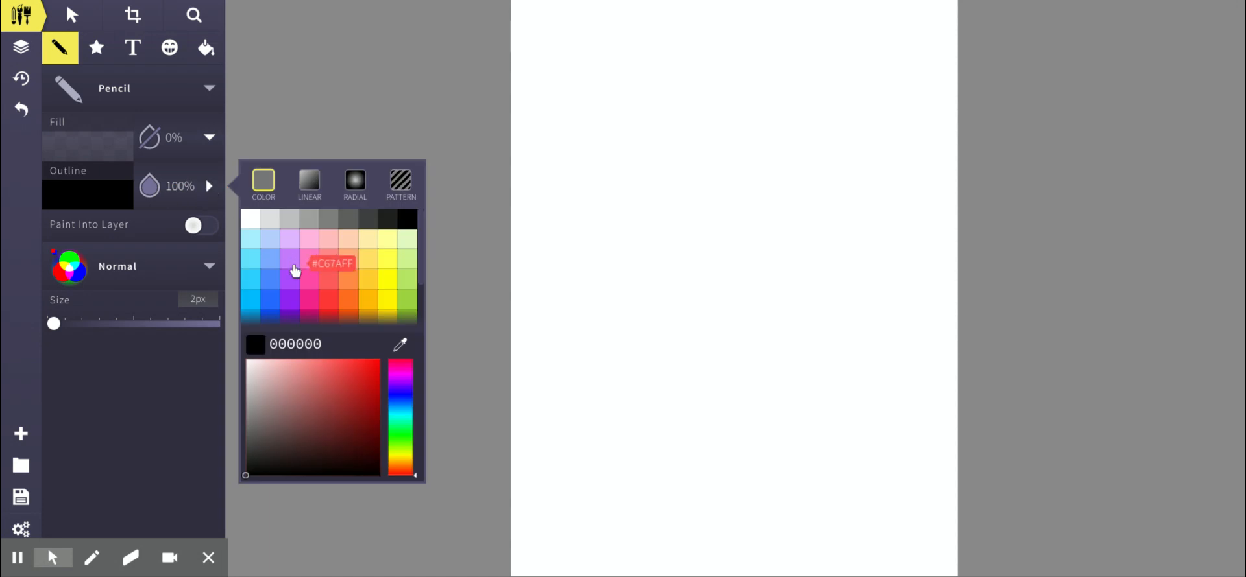
{"action": "left_click", "coordinate": [327, 304]}
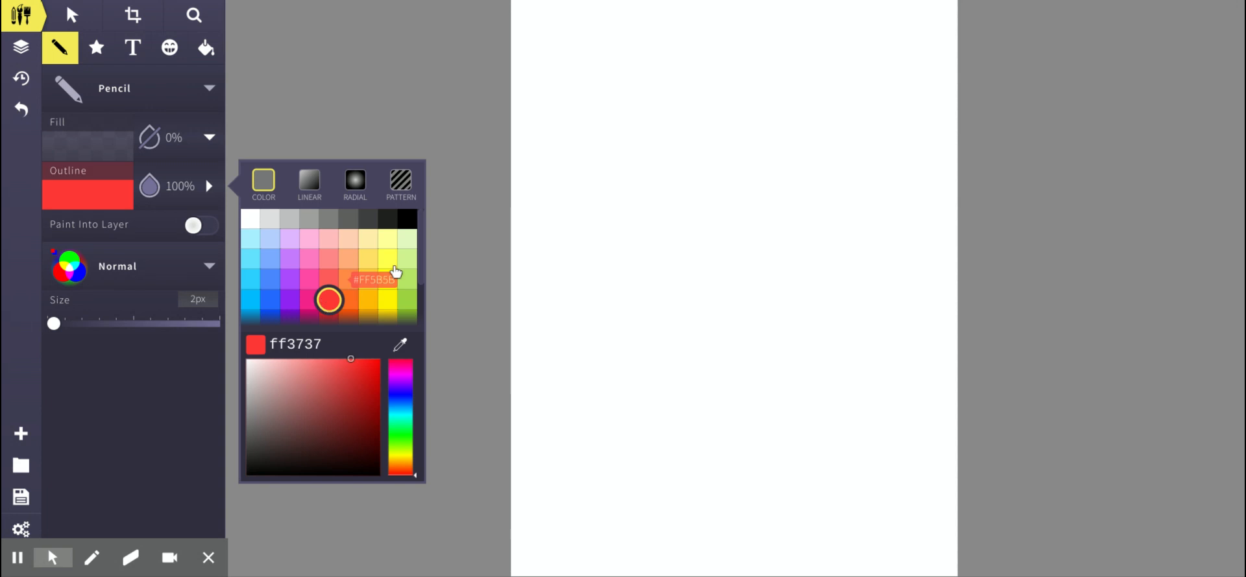
{"action": "mouse_move", "coordinate": [622, 98]}
{"action": "left_mouse_down"}
{"action": "mouse_move", "coordinate": [645, 123]}
{"action": "mouse_move", "coordinate": [612, 192]}
{"action": "mouse_move", "coordinate": [746, 145]}
{"action": "mouse_move", "coordinate": [776, 208]}
{"action": "mouse_move", "coordinate": [876, 127]}
{"action": "mouse_move", "coordinate": [742, 63]}
{"action": "left_mouse_up"}
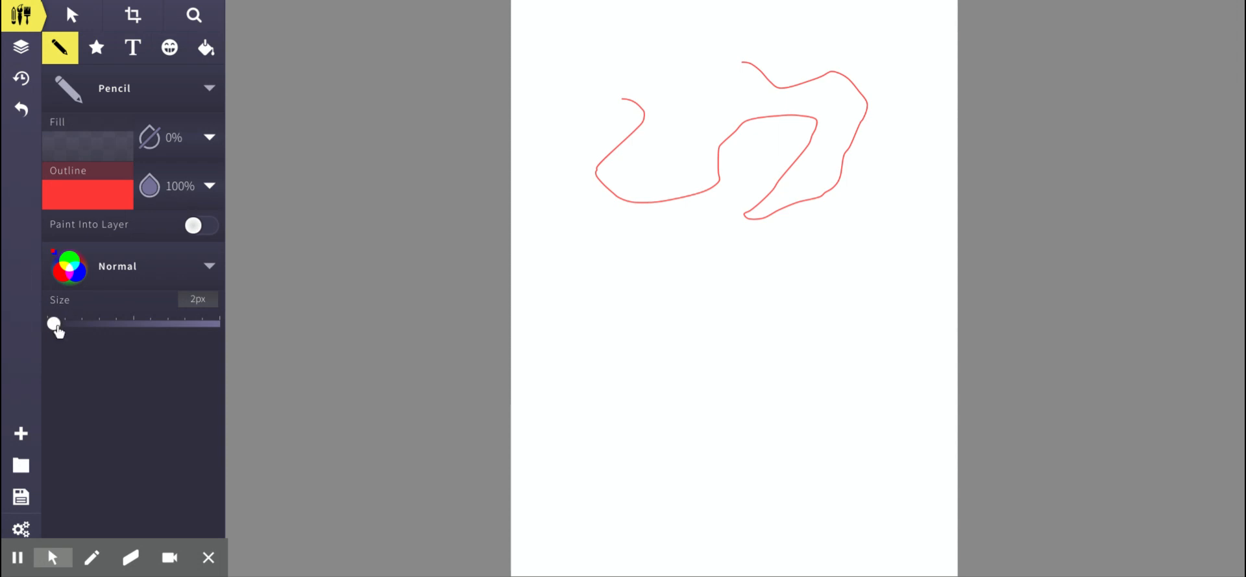
{"action": "mouse_move", "coordinate": [54, 323]}
{"action": "left_mouse_down"}
{"action": "mouse_move", "coordinate": [132, 325]}
{"action": "mouse_move", "coordinate": [56, 323]}
{"action": "left_mouse_up"}
{"action": "mouse_move", "coordinate": [580, 273]}
{"action": "left_mouse_down"}
{"action": "mouse_move", "coordinate": [685, 309]}
{"action": "mouse_move", "coordinate": [730, 290]}
{"action": "mouse_move", "coordinate": [762, 325]}
{"action": "mouse_move", "coordinate": [849, 285]}
{"action": "mouse_move", "coordinate": [850, 321]}
{"action": "mouse_move", "coordinate": [888, 305]}
{"action": "left_mouse_up"}
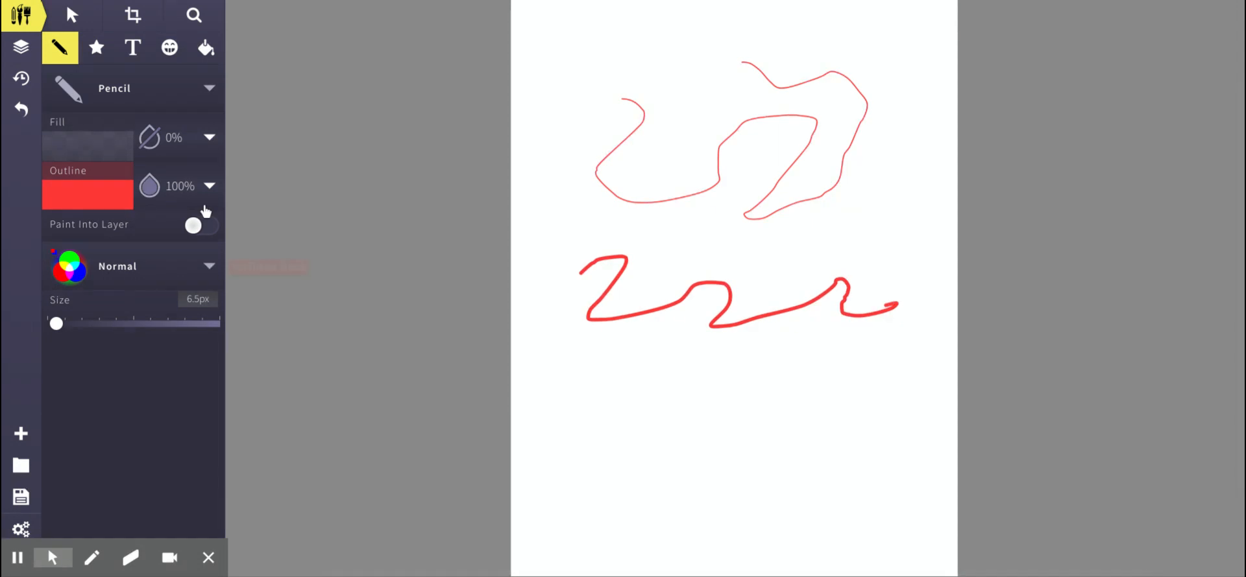
Switch to the Crayon brush and draw two wavy red strokes, the first at 19px and the second at 32px
{"action": "left_click", "coordinate": [216, 99]}
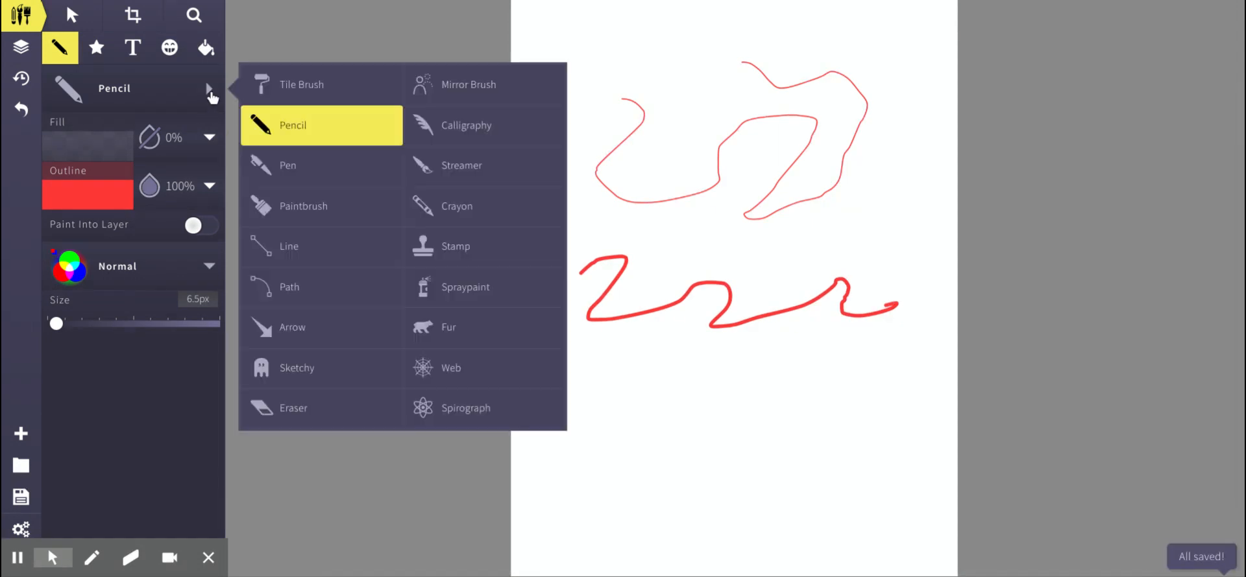
{"action": "left_click", "coordinate": [461, 209]}
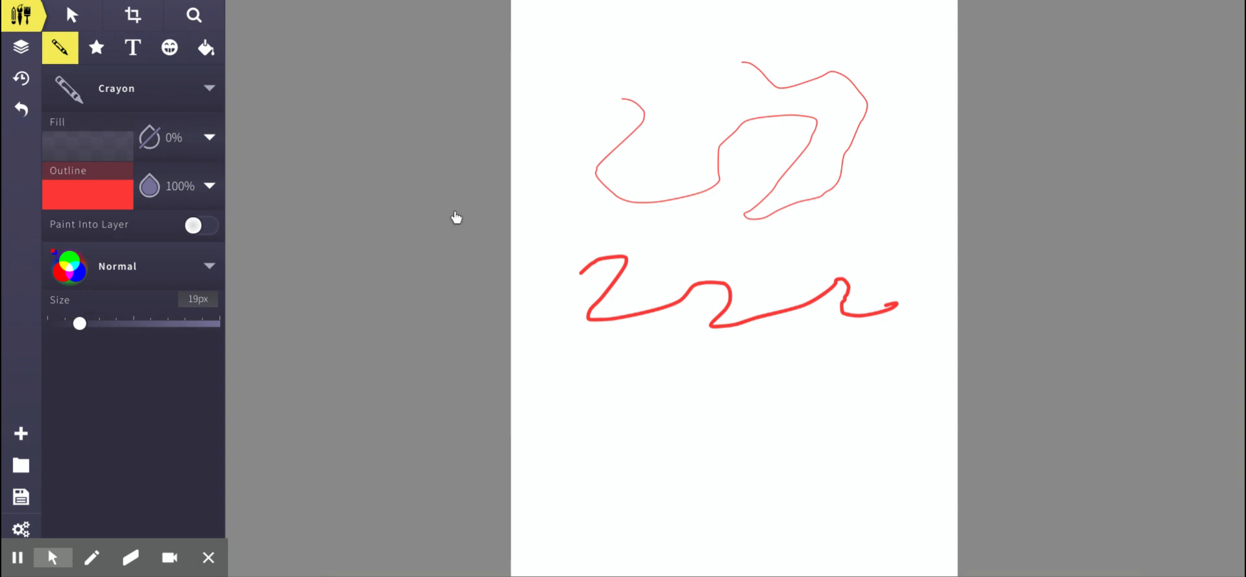
{"action": "mouse_move", "coordinate": [596, 221]}
{"action": "left_mouse_down"}
{"action": "mouse_move", "coordinate": [652, 251]}
{"action": "mouse_move", "coordinate": [782, 227]}
{"action": "mouse_move", "coordinate": [837, 253]}
{"action": "mouse_move", "coordinate": [894, 192]}
{"action": "mouse_move", "coordinate": [914, 220]}
{"action": "mouse_move", "coordinate": [917, 322]}
{"action": "left_mouse_up"}
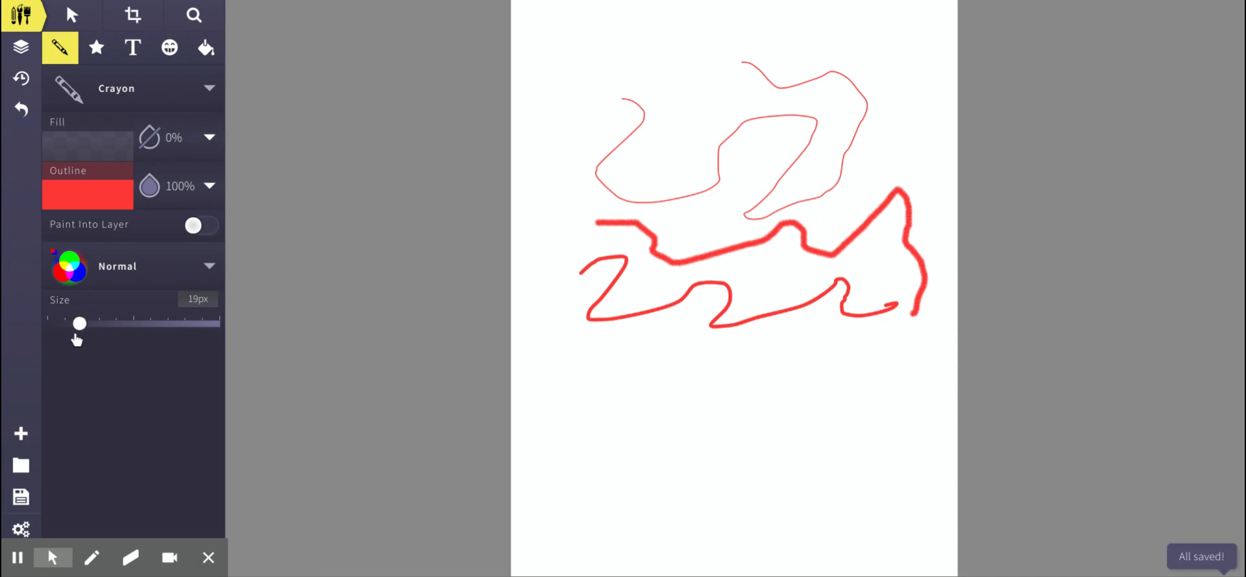
{"action": "mouse_move", "coordinate": [79, 324]}
{"action": "left_mouse_down"}
{"action": "mouse_move", "coordinate": [112, 324]}
{"action": "mouse_move", "coordinate": [101, 324]}
{"action": "left_mouse_up"}
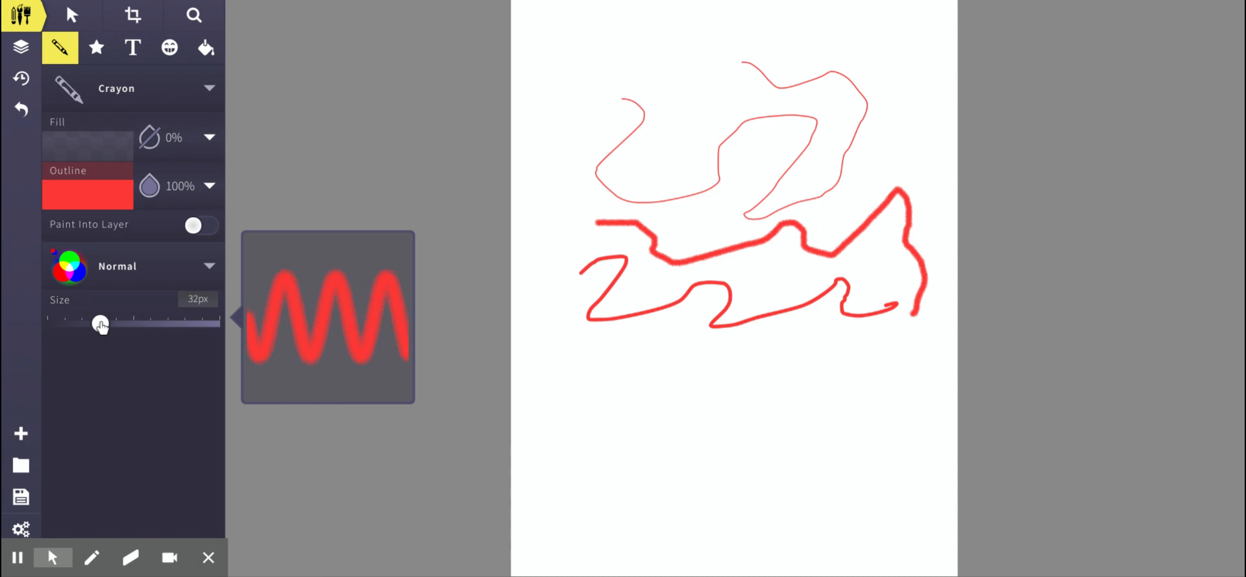
{"action": "mouse_move", "coordinate": [549, 373]}
{"action": "left_mouse_down"}
{"action": "mouse_move", "coordinate": [585, 362]}
{"action": "mouse_move", "coordinate": [606, 391]}
{"action": "mouse_move", "coordinate": [654, 384]}
{"action": "mouse_move", "coordinate": [667, 399]}
{"action": "mouse_move", "coordinate": [683, 369]}
{"action": "left_mouse_up"}
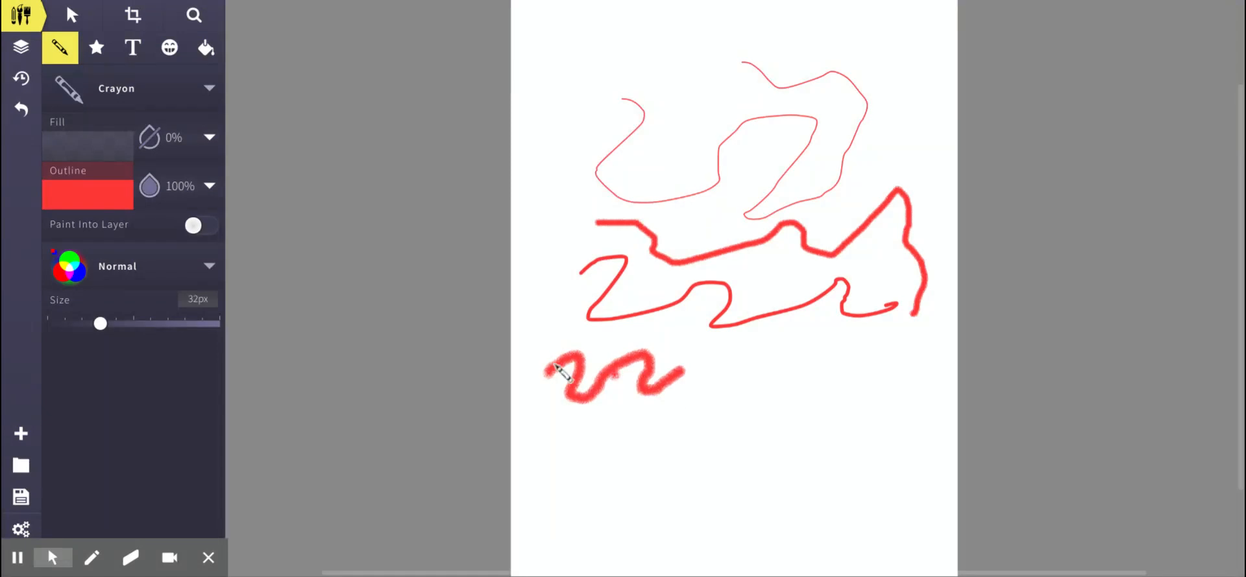
Paint curving red patterns across the page with the Spirograph brush, first at size 90px and finally at size 143px
{"action": "left_click", "coordinate": [209, 91]}
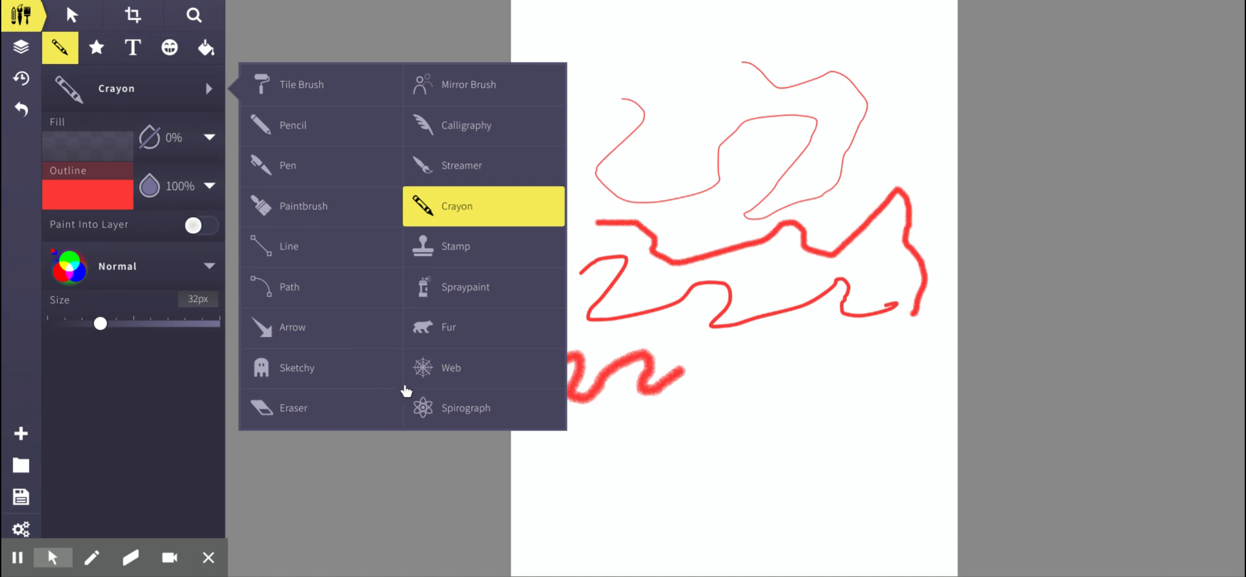
{"action": "left_click", "coordinate": [448, 417]}
{"action": "left_click", "coordinate": [450, 416]}
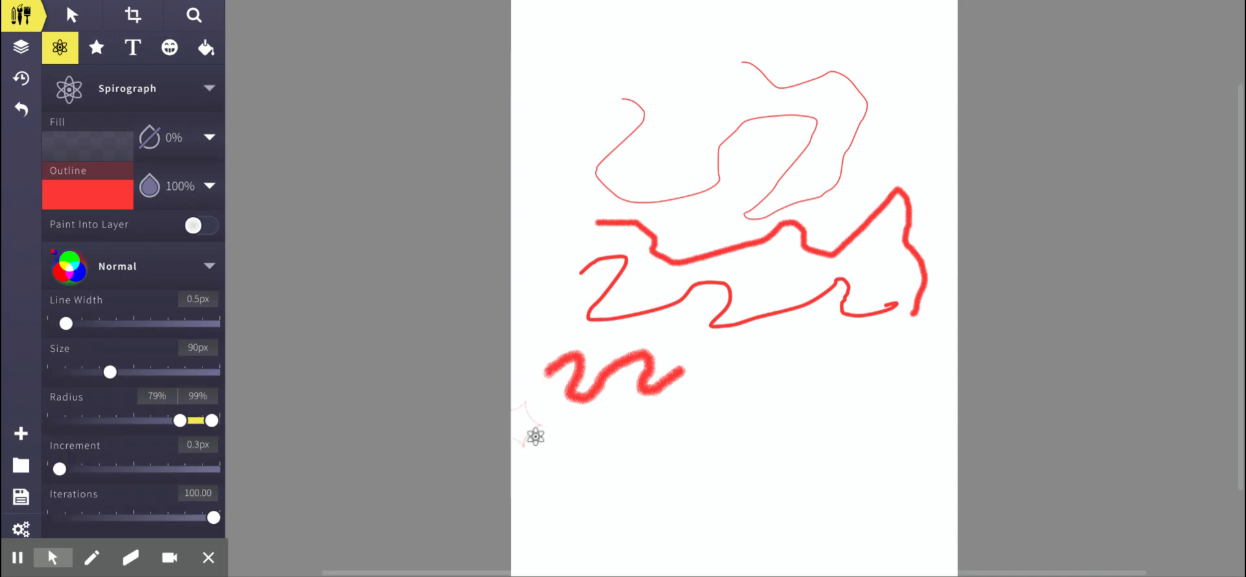
{"action": "mouse_move", "coordinate": [766, 429]}
{"action": "left_mouse_down"}
{"action": "mouse_move", "coordinate": [692, 456]}
{"action": "mouse_move", "coordinate": [716, 499]}
{"action": "mouse_move", "coordinate": [775, 490]}
{"action": "mouse_move", "coordinate": [870, 388]}
{"action": "mouse_move", "coordinate": [889, 429]}
{"action": "mouse_move", "coordinate": [886, 453]}
{"action": "mouse_move", "coordinate": [827, 525]}
{"action": "mouse_move", "coordinate": [769, 561]}
{"action": "left_mouse_up"}
{"action": "mouse_move", "coordinate": [680, 554]}
{"action": "left_mouse_down"}
{"action": "mouse_move", "coordinate": [629, 517]}
{"action": "mouse_move", "coordinate": [584, 458]}
{"action": "mouse_move", "coordinate": [716, 363]}
{"action": "mouse_move", "coordinate": [825, 342]}
{"action": "mouse_move", "coordinate": [855, 292]}
{"action": "mouse_move", "coordinate": [828, 254]}
{"action": "mouse_move", "coordinate": [667, 275]}
{"action": "mouse_move", "coordinate": [645, 265]}
{"action": "mouse_move", "coordinate": [664, 274]}
{"action": "left_mouse_up"}
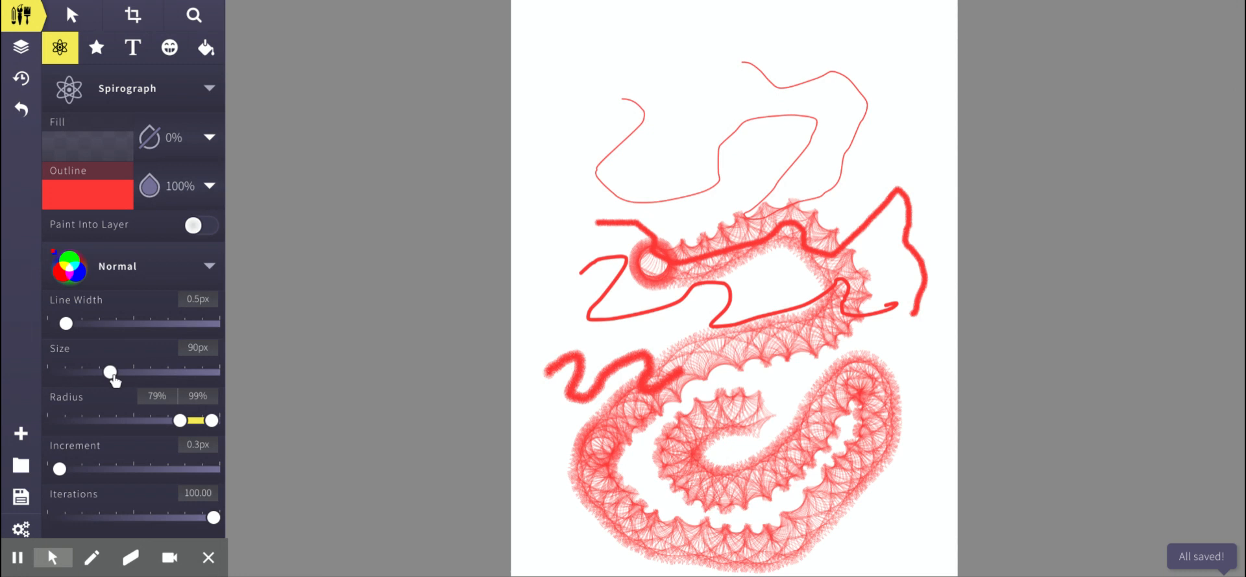
{"action": "left_click", "coordinate": [144, 372]}
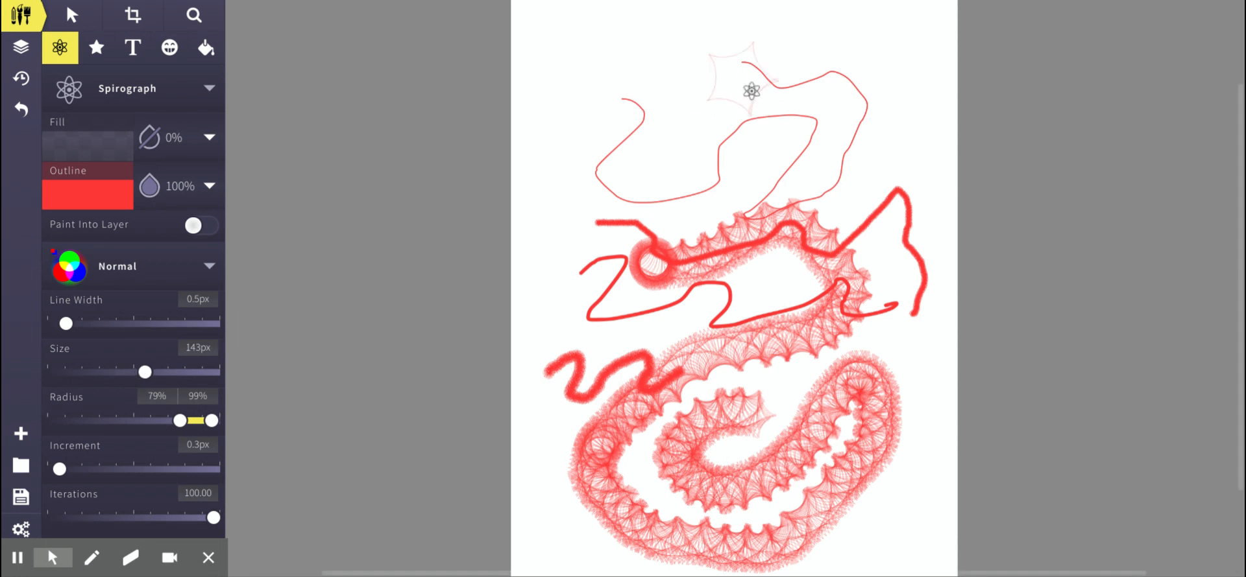
{"action": "mouse_move", "coordinate": [751, 89]}
{"action": "left_mouse_down"}
{"action": "mouse_move", "coordinate": [639, 173]}
{"action": "mouse_move", "coordinate": [595, 239]}
{"action": "mouse_move", "coordinate": [592, 286]}
{"action": "mouse_move", "coordinate": [631, 329]}
{"action": "mouse_move", "coordinate": [504, 277]}
{"action": "left_mouse_up"}
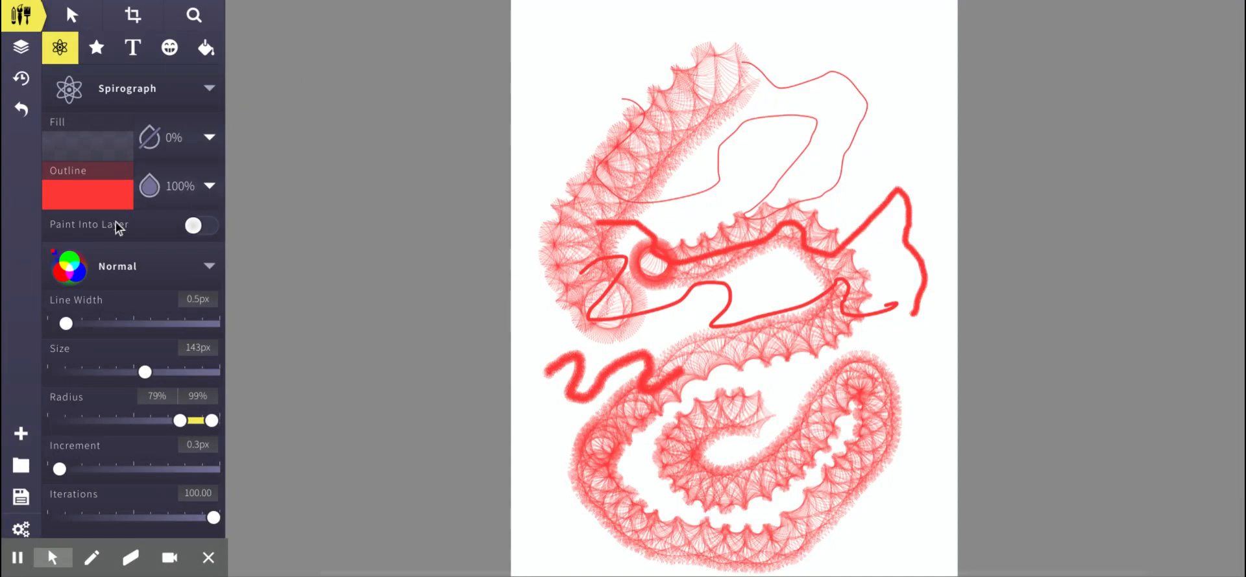
Start a fresh blank document with the 8.5 x 11 (Letter) preset
{"action": "left_click", "coordinate": [21, 436]}
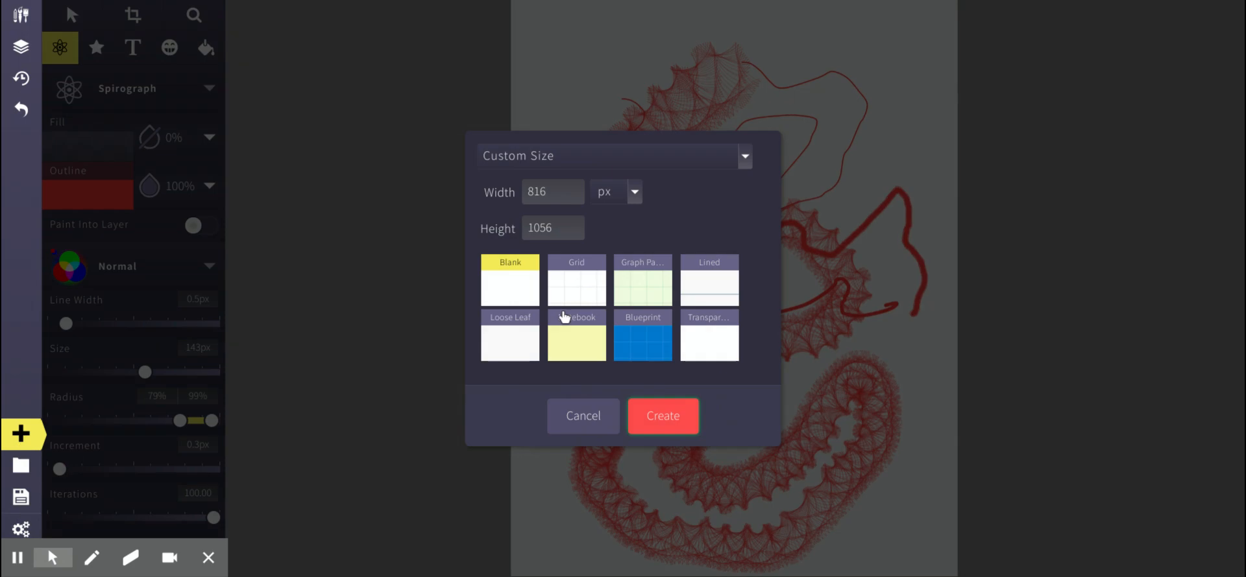
{"action": "left_click", "coordinate": [745, 156]}
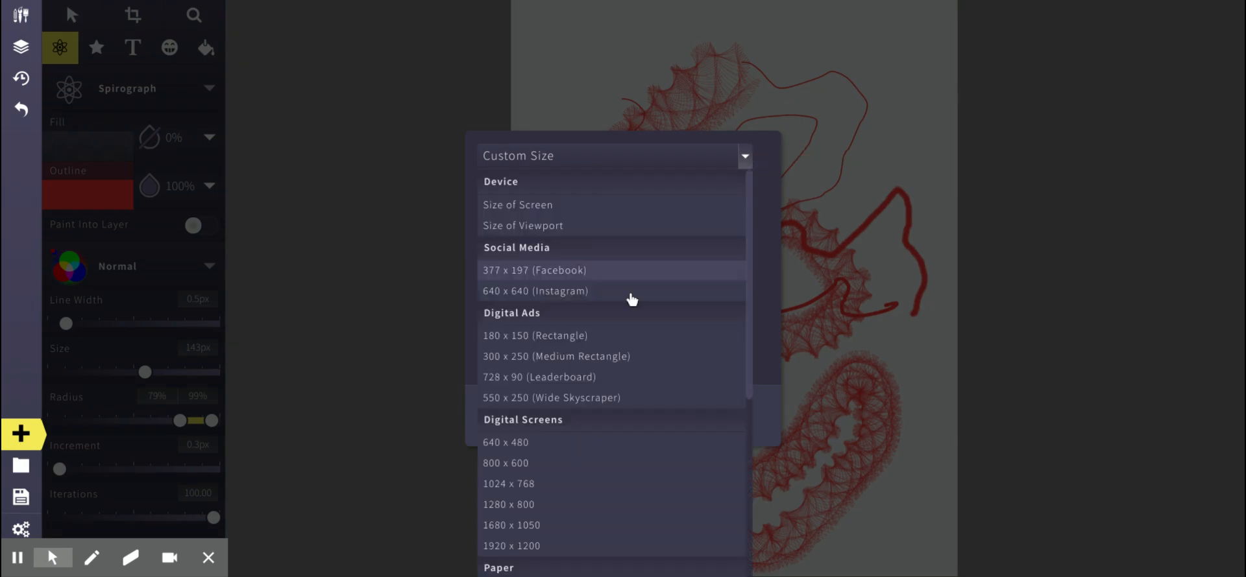
{"action": "scroll", "coordinate": [587, 376], "scroll_direction": "down", "scroll_amount": 5}
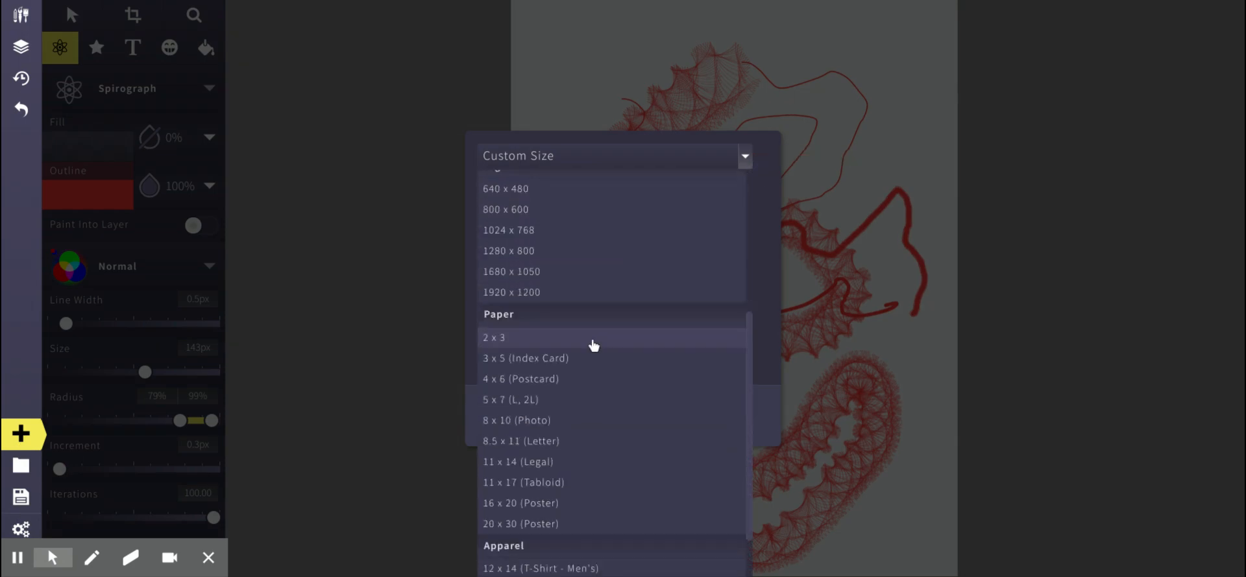
{"action": "scroll", "coordinate": [549, 390], "scroll_direction": "down", "scroll_amount": 1}
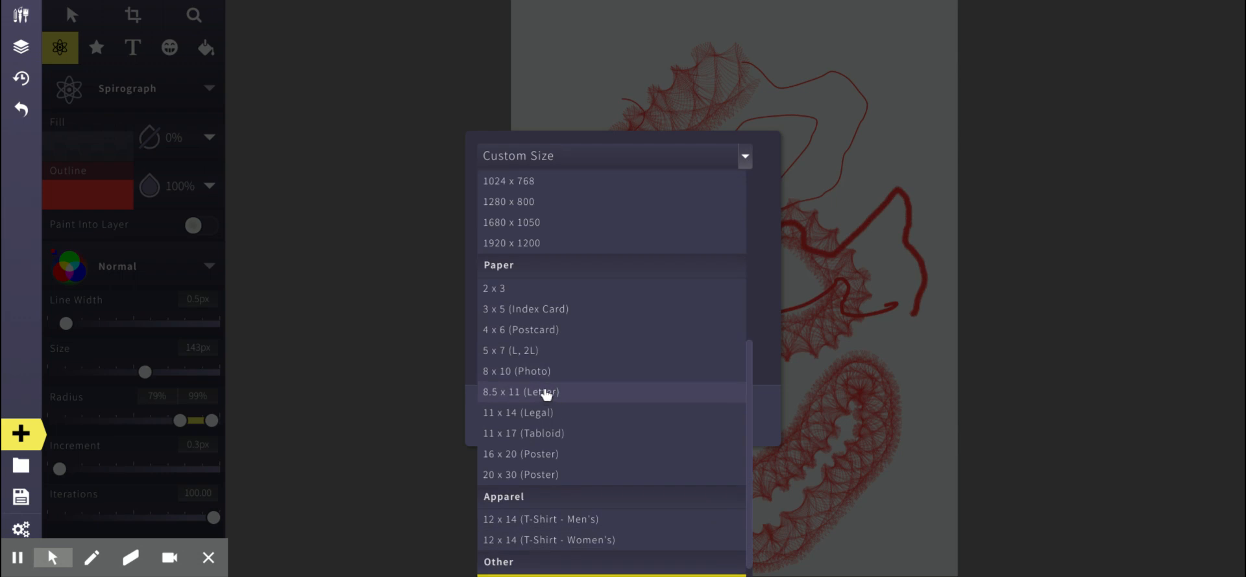
{"action": "left_click", "coordinate": [547, 392]}
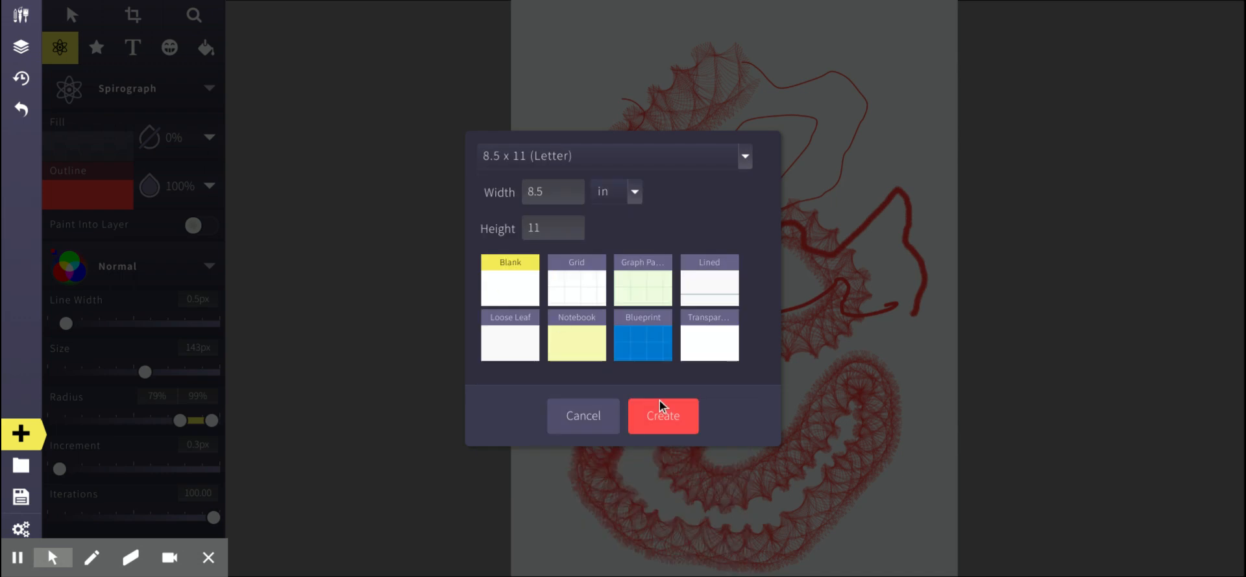
{"action": "left_click", "coordinate": [672, 420]}
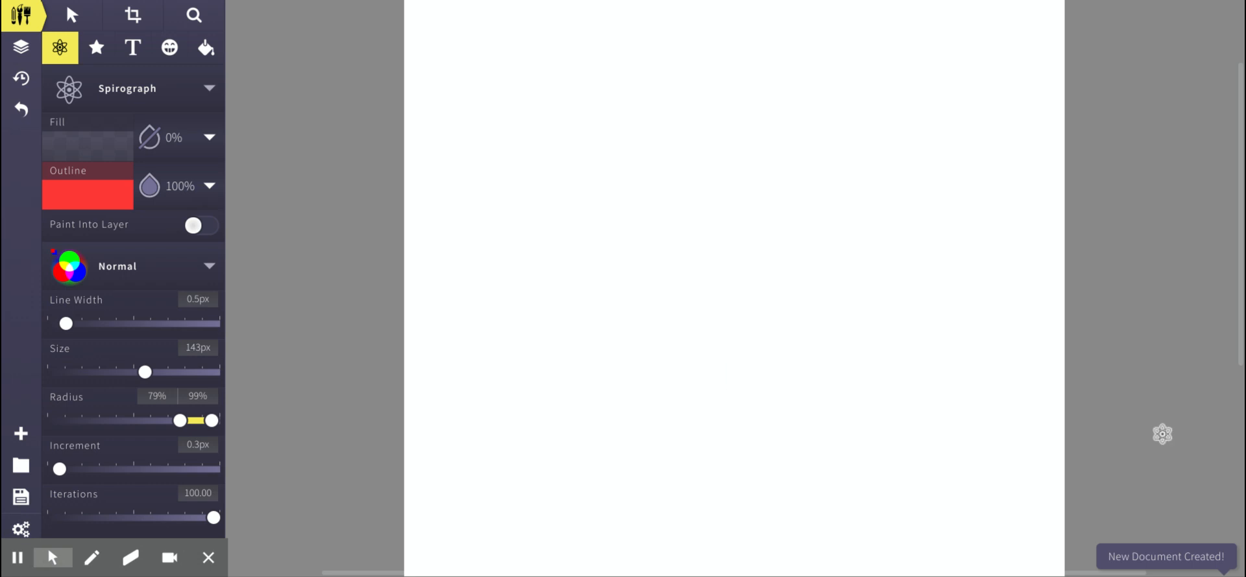
Set the Star shape's outline to blue 2469ff and draw a small star with the default gray gradient fill near the page's upper-left corner
{"action": "left_click", "coordinate": [194, 14]}
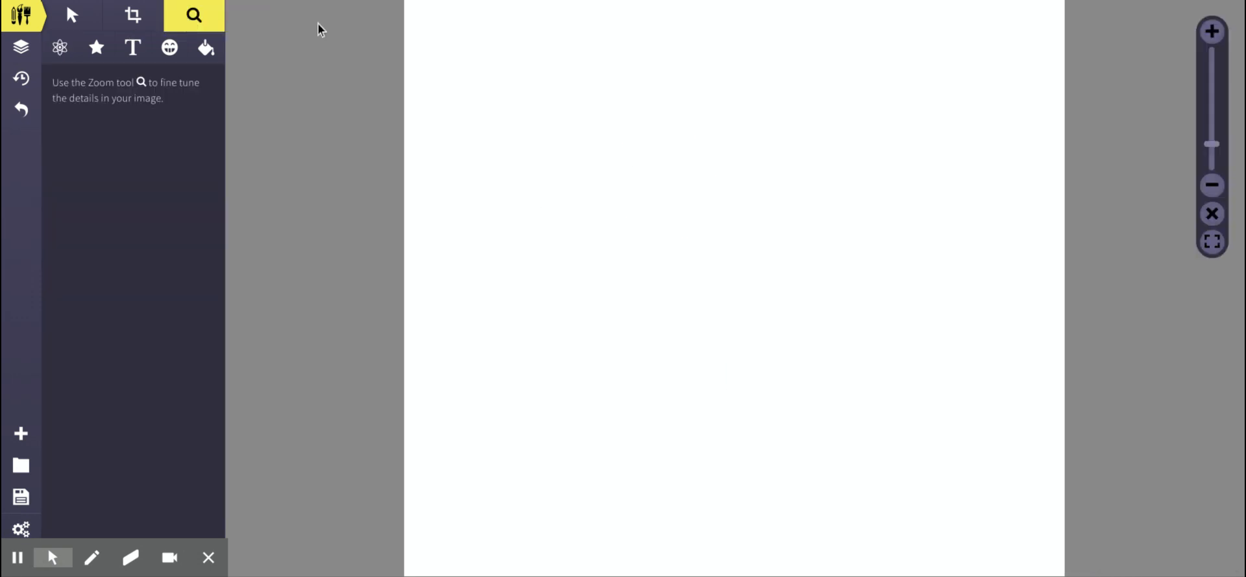
{"action": "left_click", "coordinate": [1210, 242]}
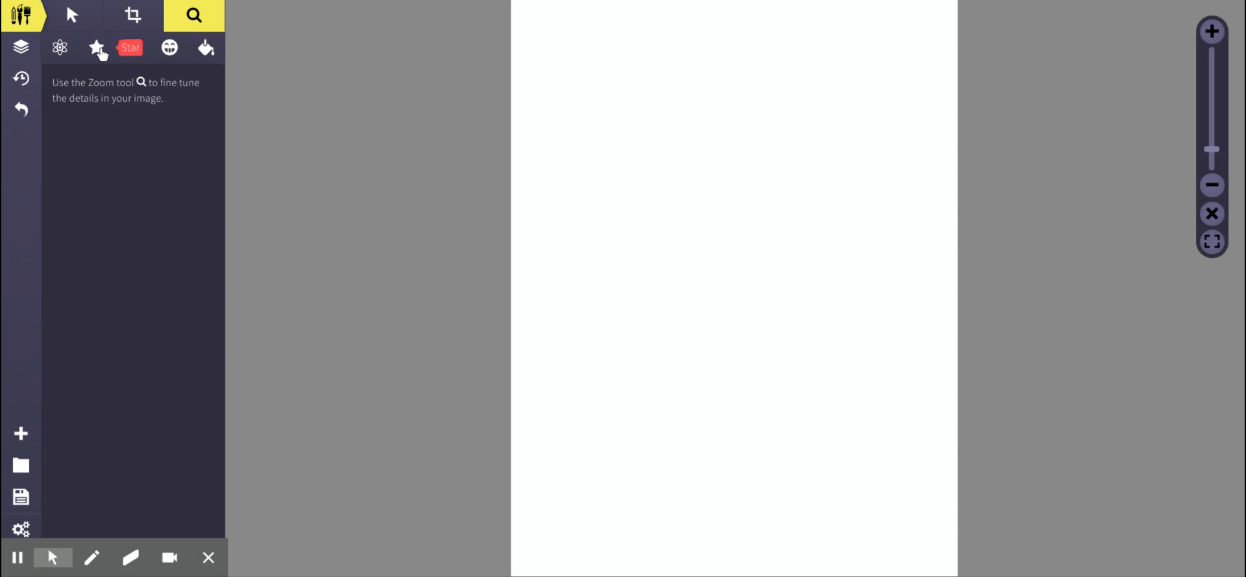
{"action": "left_click", "coordinate": [97, 48]}
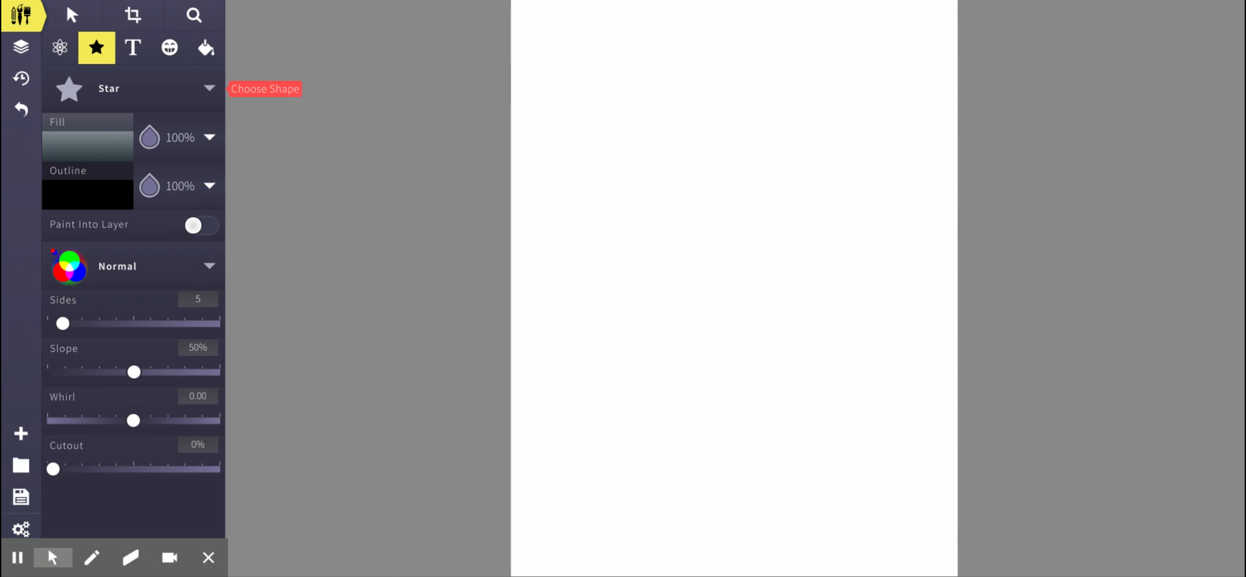
{"action": "left_click", "coordinate": [209, 92]}
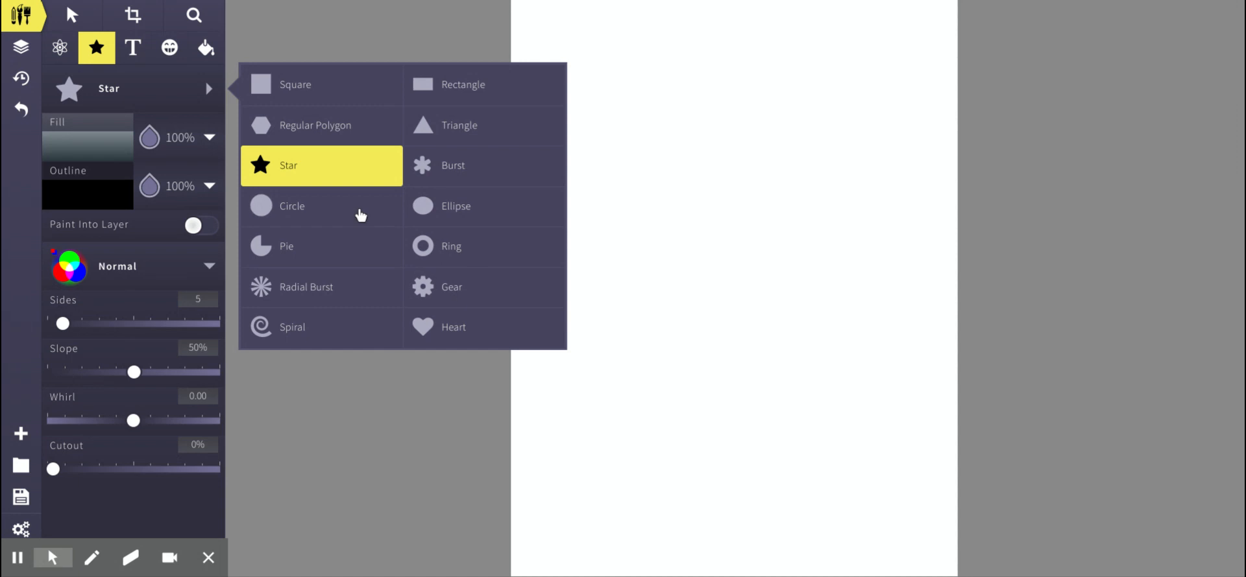
{"action": "left_click", "coordinate": [347, 173]}
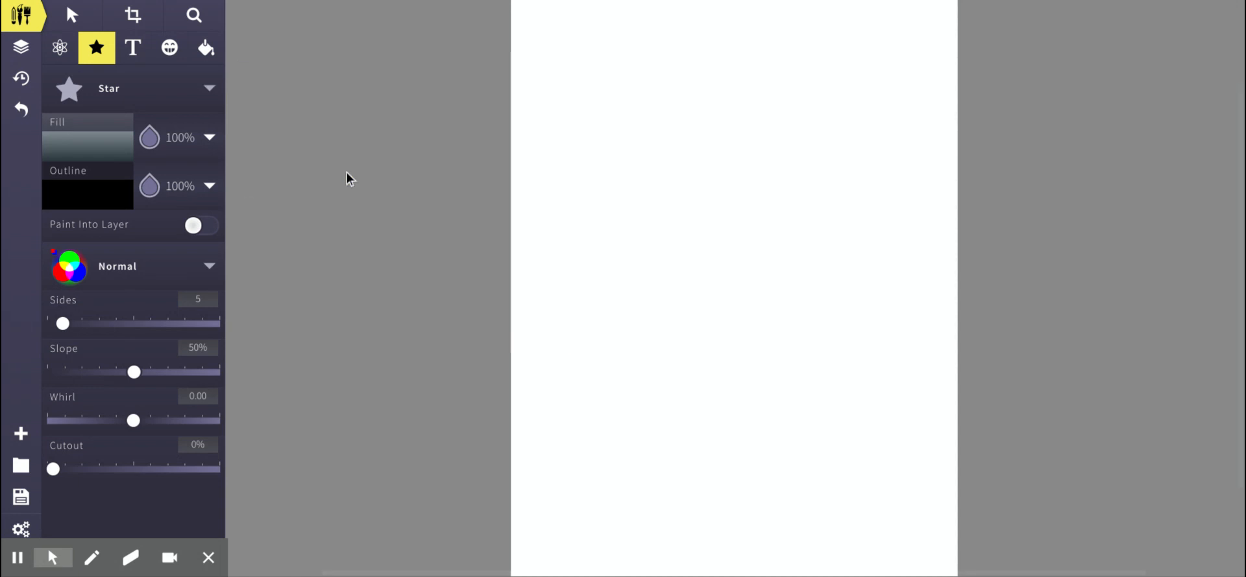
{"action": "left_click", "coordinate": [209, 193]}
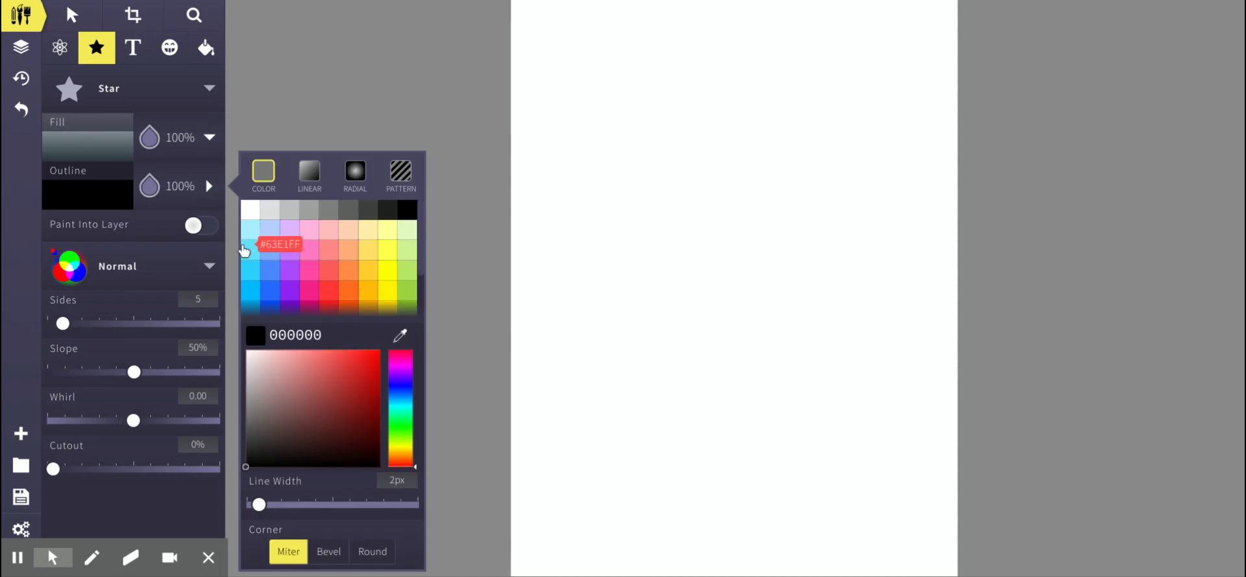
{"action": "left_click", "coordinate": [272, 294]}
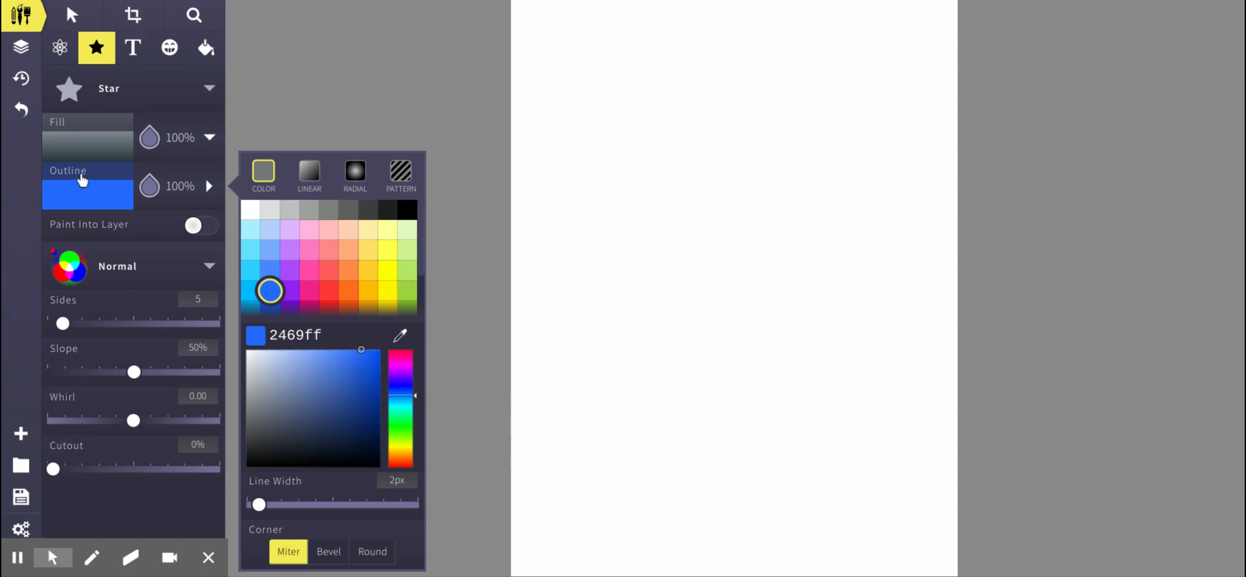
{"action": "left_click_drag", "start_coordinate": [620, 100], "coordinate": [627, 121]}
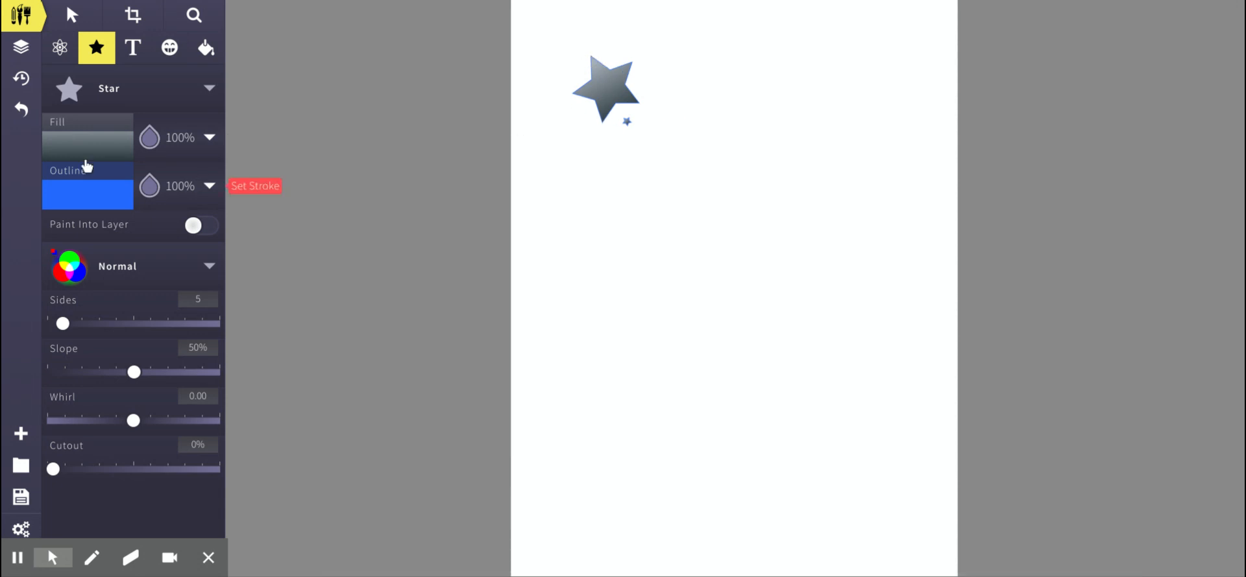
Set the fill to solid orange ff8a47 and draw a star just above and right of the gray one
{"action": "left_click", "coordinate": [209, 139]}
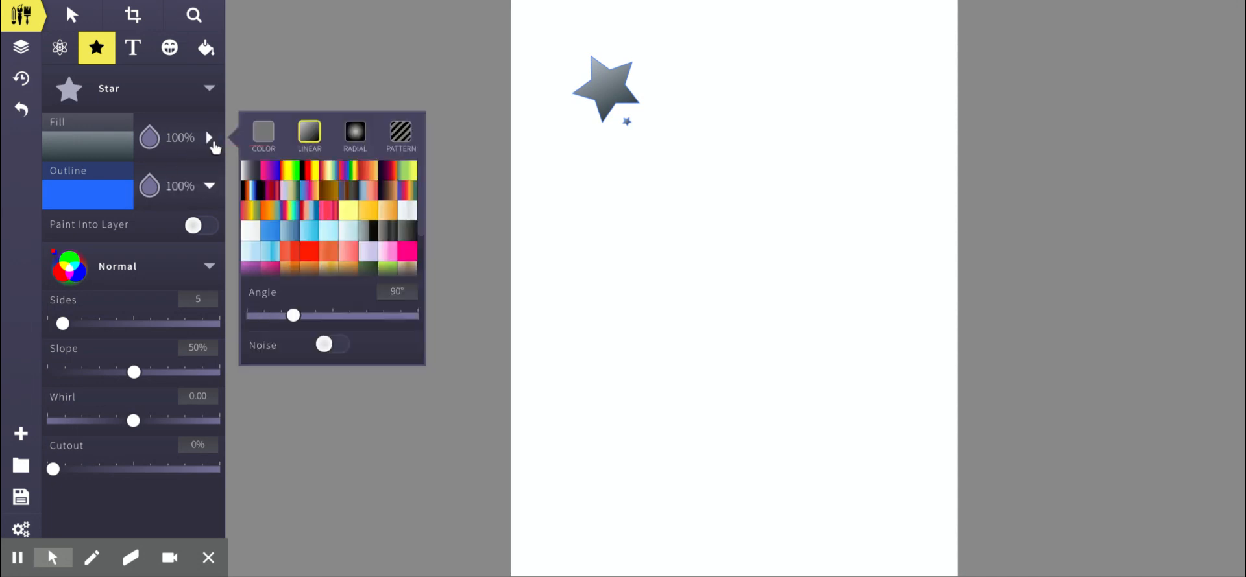
{"action": "left_click", "coordinate": [262, 138]}
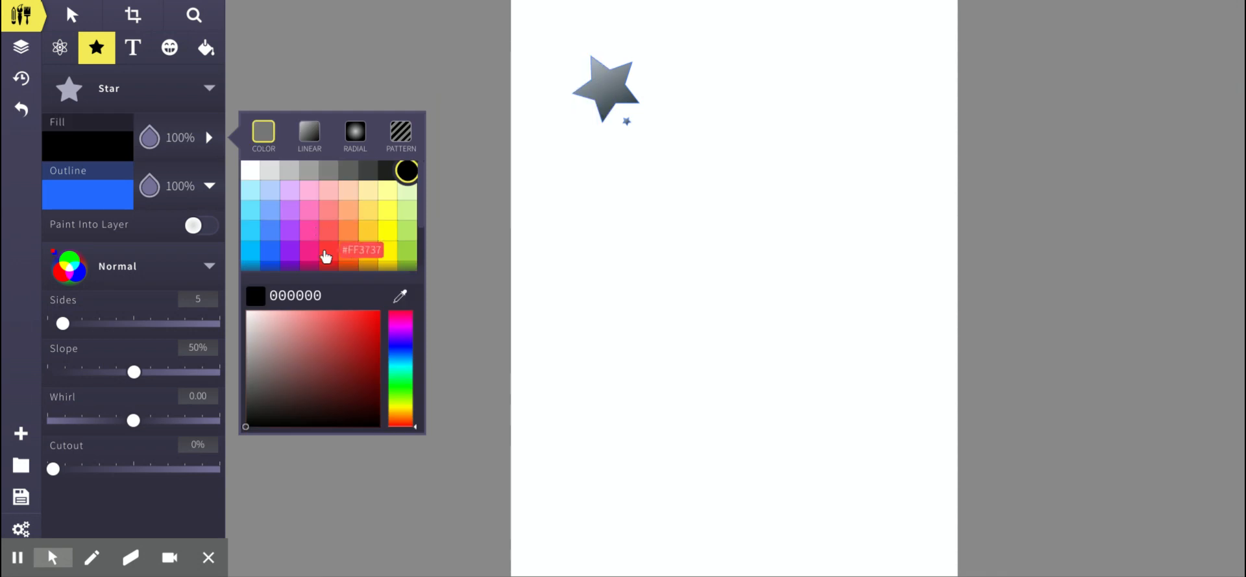
{"action": "left_click", "coordinate": [348, 231]}
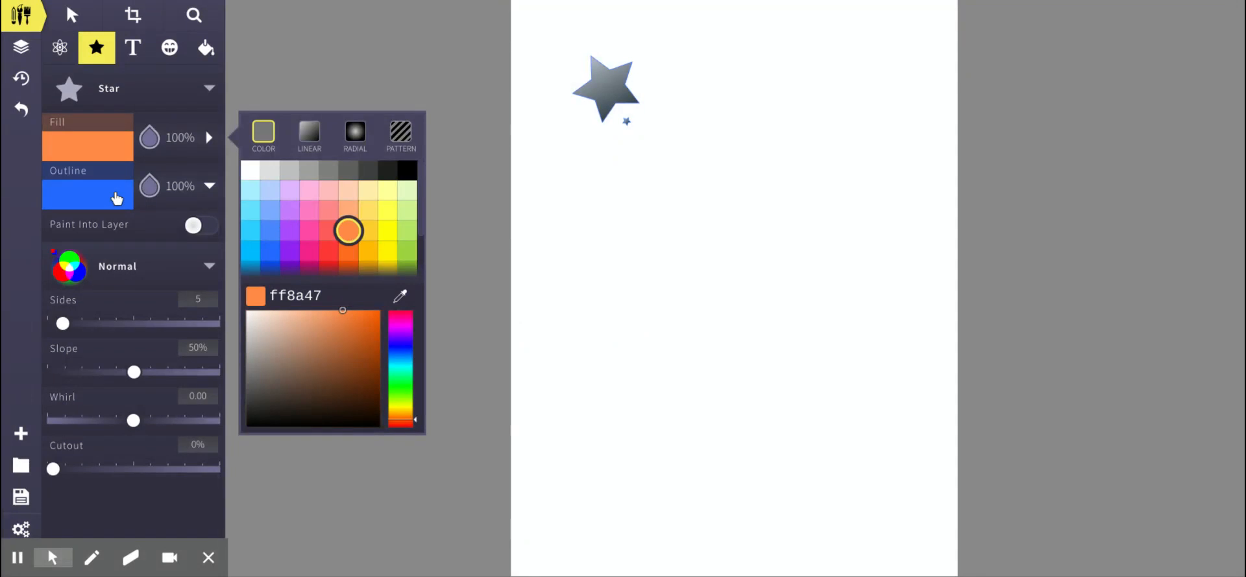
{"action": "left_click_drag", "start_coordinate": [671, 55], "coordinate": [713, 94]}
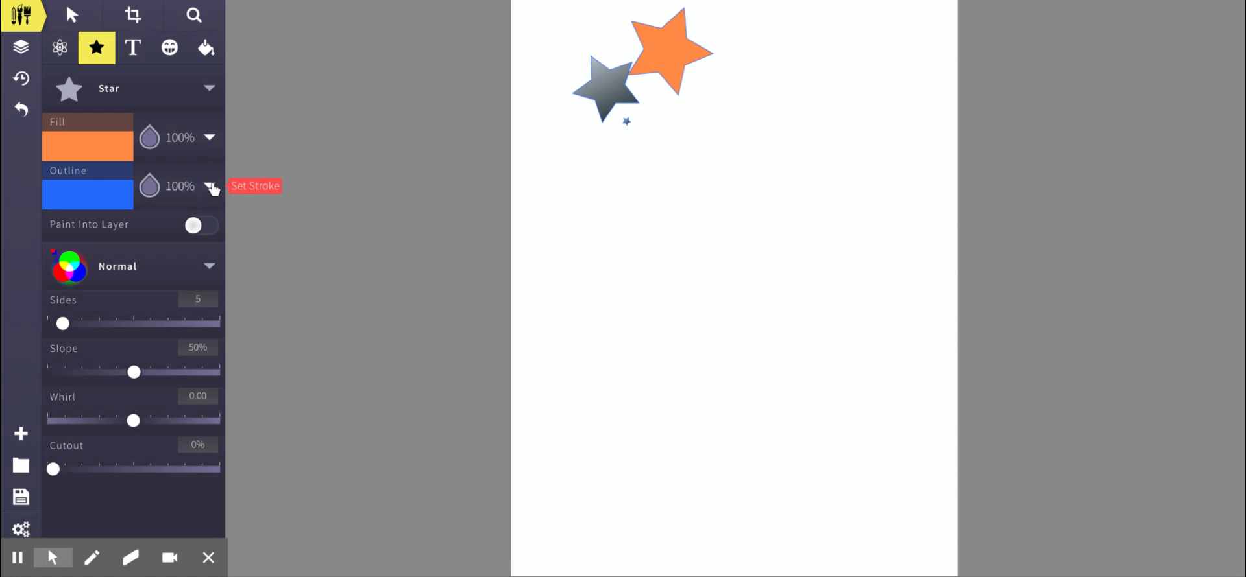
Choose the red, peach and blue linear gradient as fill and draw a large star right of the orange one
{"action": "left_click", "coordinate": [209, 139]}
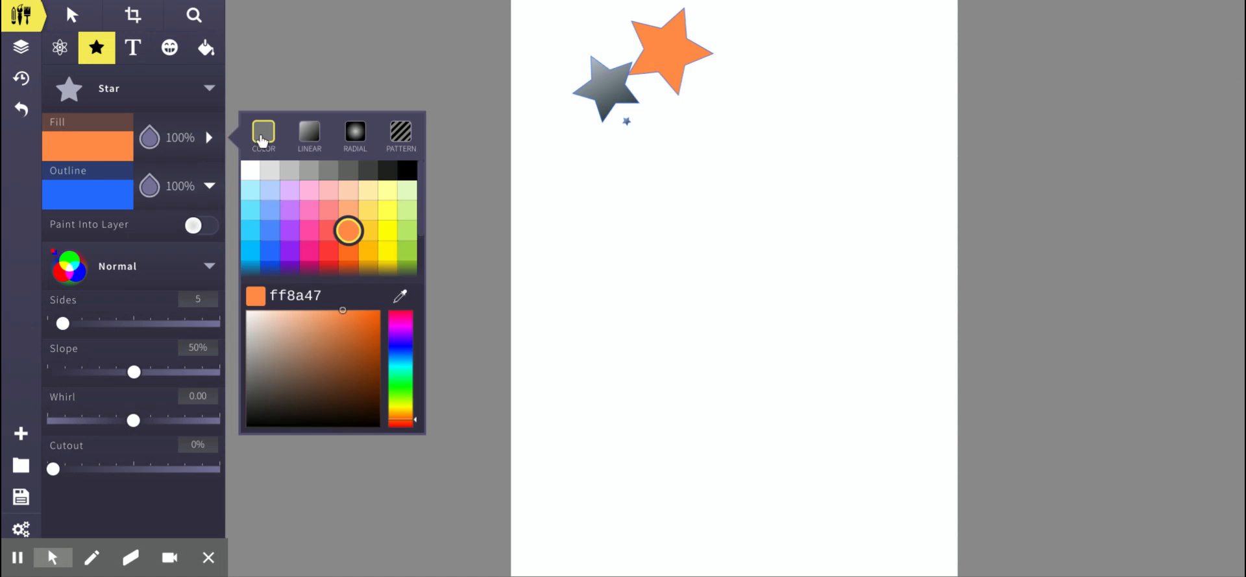
{"action": "left_click", "coordinate": [309, 138]}
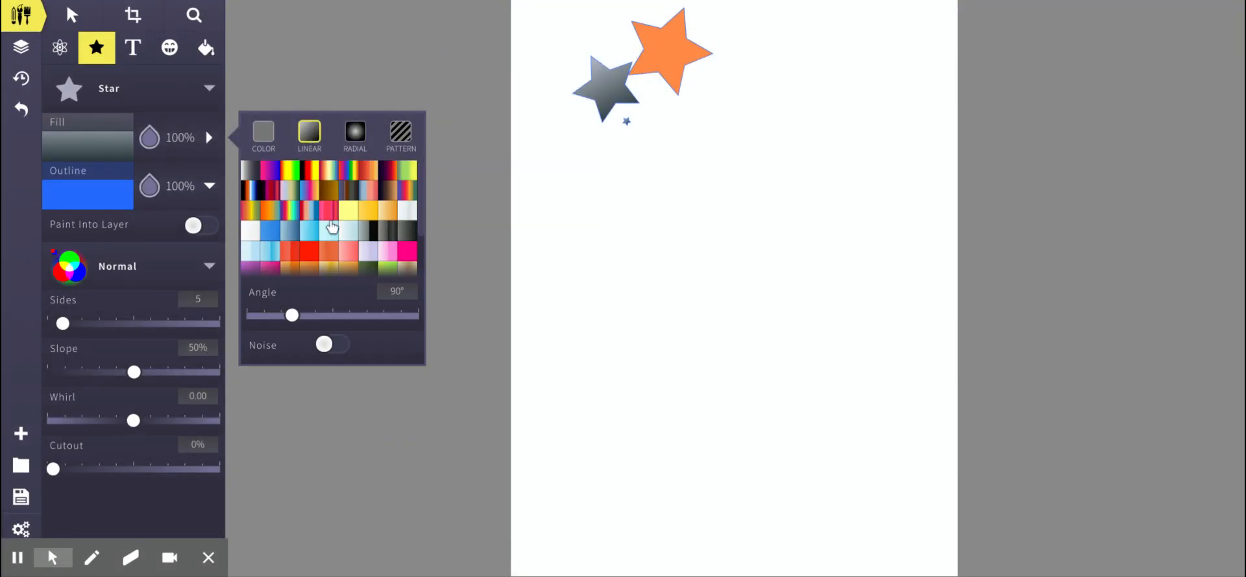
{"action": "left_click", "coordinate": [310, 209]}
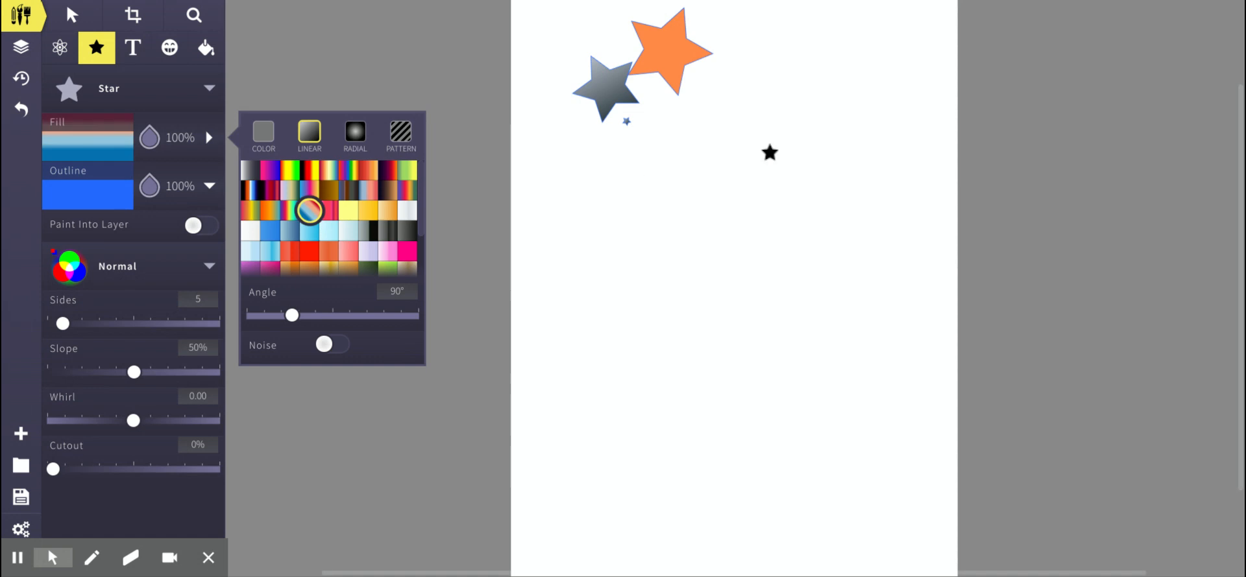
{"action": "mouse_move", "coordinate": [754, 128]}
{"action": "left_mouse_down"}
{"action": "mouse_move", "coordinate": [791, 165]}
{"action": "mouse_move", "coordinate": [854, 126]}
{"action": "left_mouse_up"}
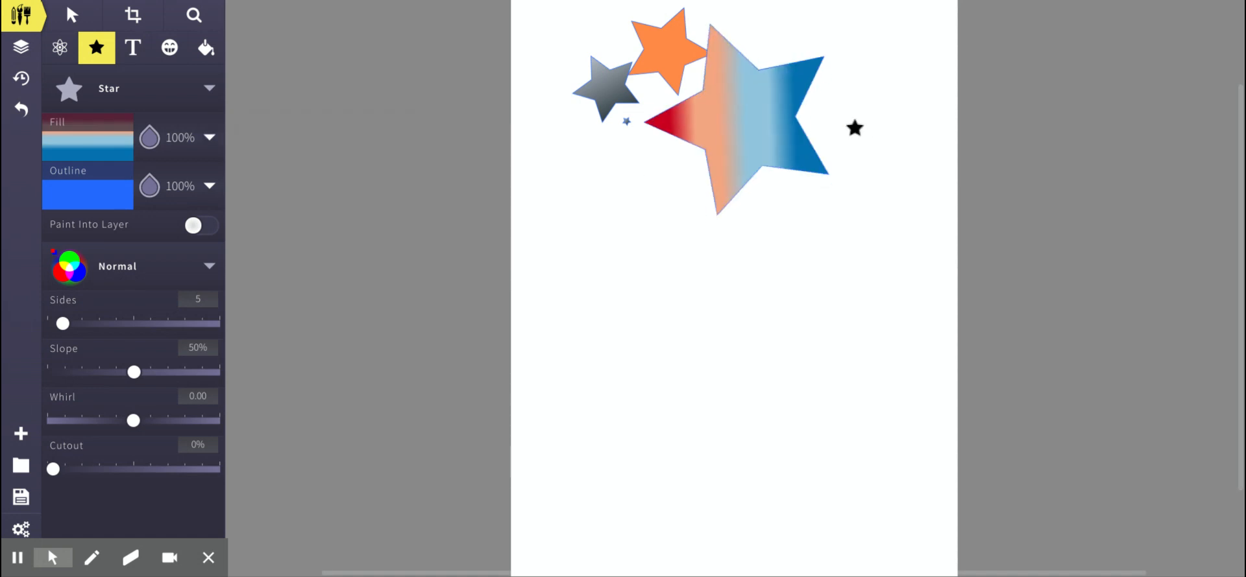
Switch the fill to a radial gradient in the same colours and draw a large star below the gray one
{"action": "left_click", "coordinate": [210, 138]}
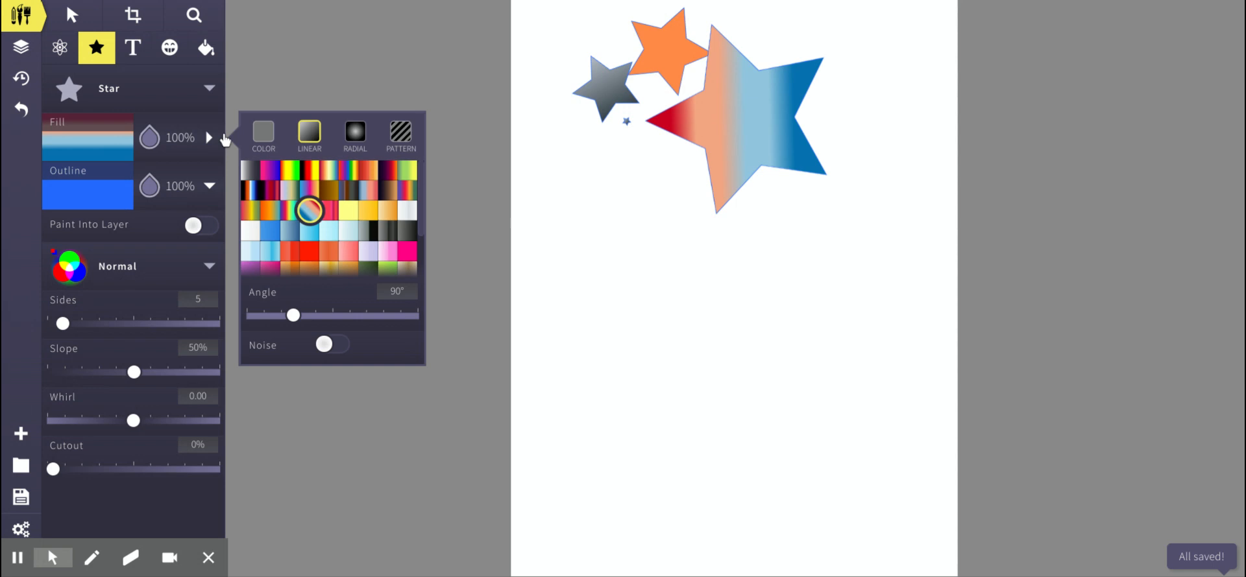
{"action": "left_click", "coordinate": [354, 138]}
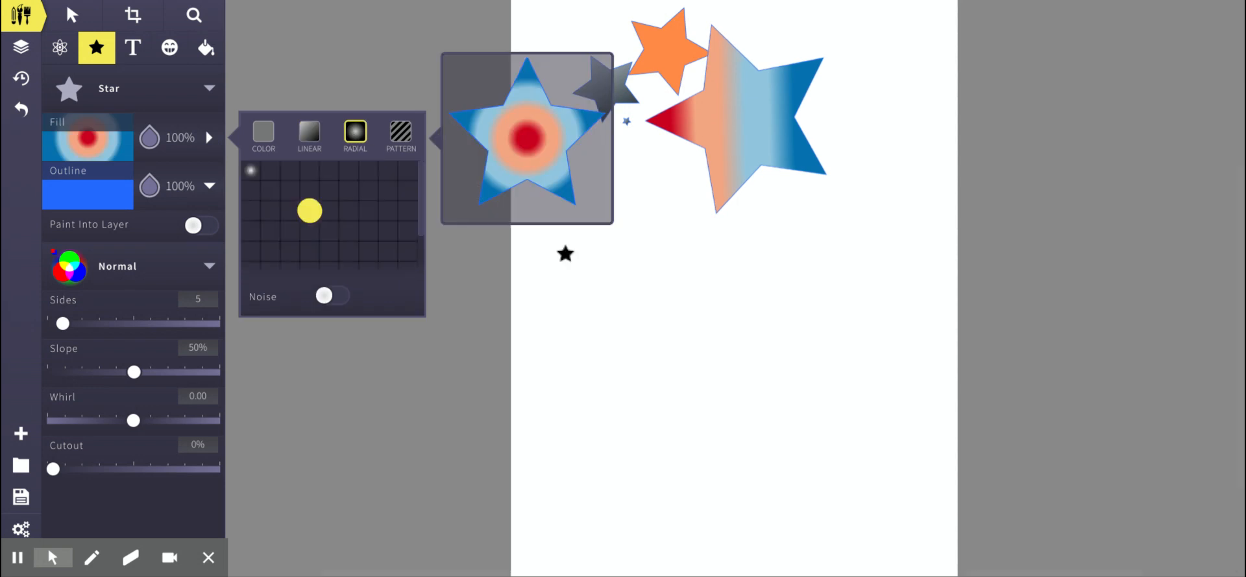
{"action": "mouse_move", "coordinate": [622, 246]}
{"action": "left_mouse_down"}
{"action": "mouse_move", "coordinate": [651, 264]}
{"action": "mouse_move", "coordinate": [615, 344]}
{"action": "mouse_move", "coordinate": [573, 353]}
{"action": "left_mouse_up"}
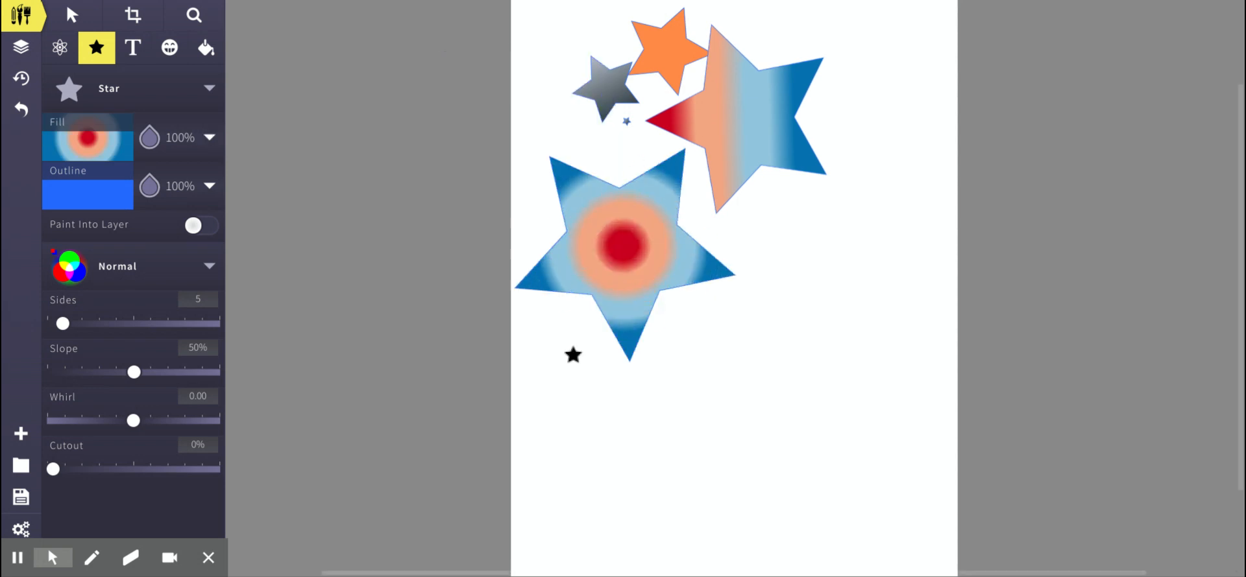
Fill with the green and gold floral pattern and draw a large star to the right of the radial-gradient star
{"action": "left_click", "coordinate": [210, 138]}
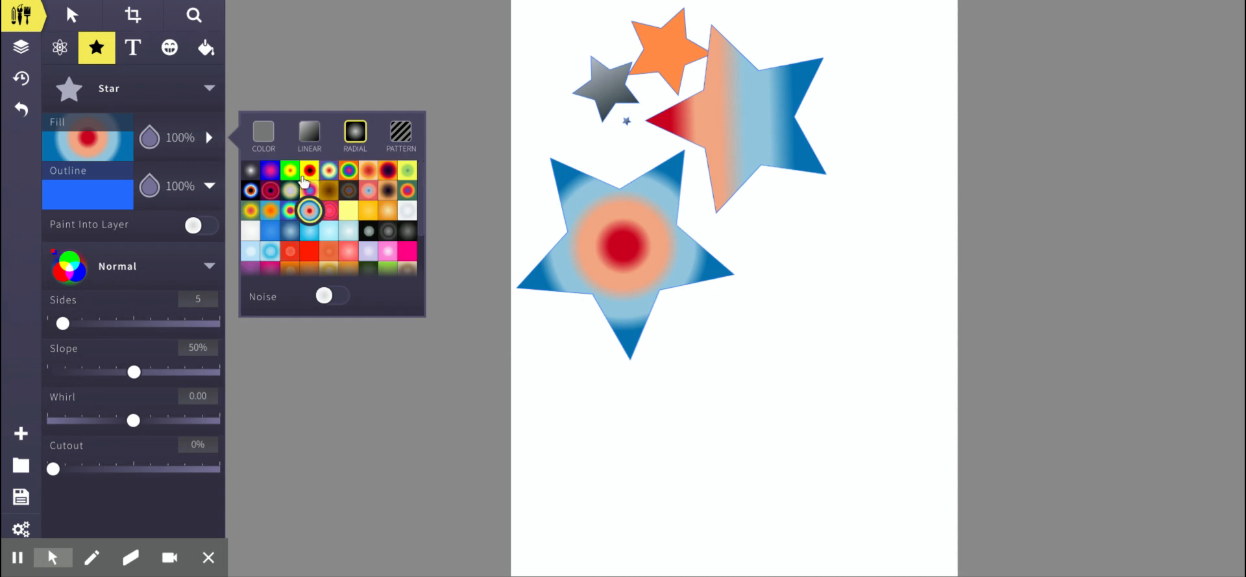
{"action": "left_click", "coordinate": [408, 142]}
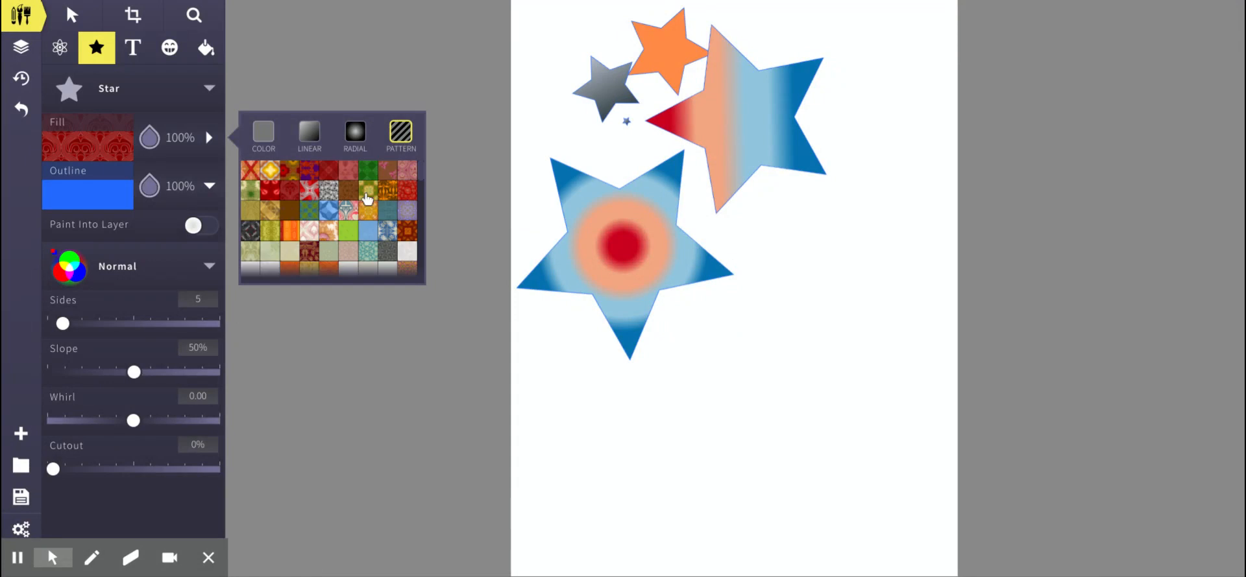
{"action": "left_click", "coordinate": [368, 190]}
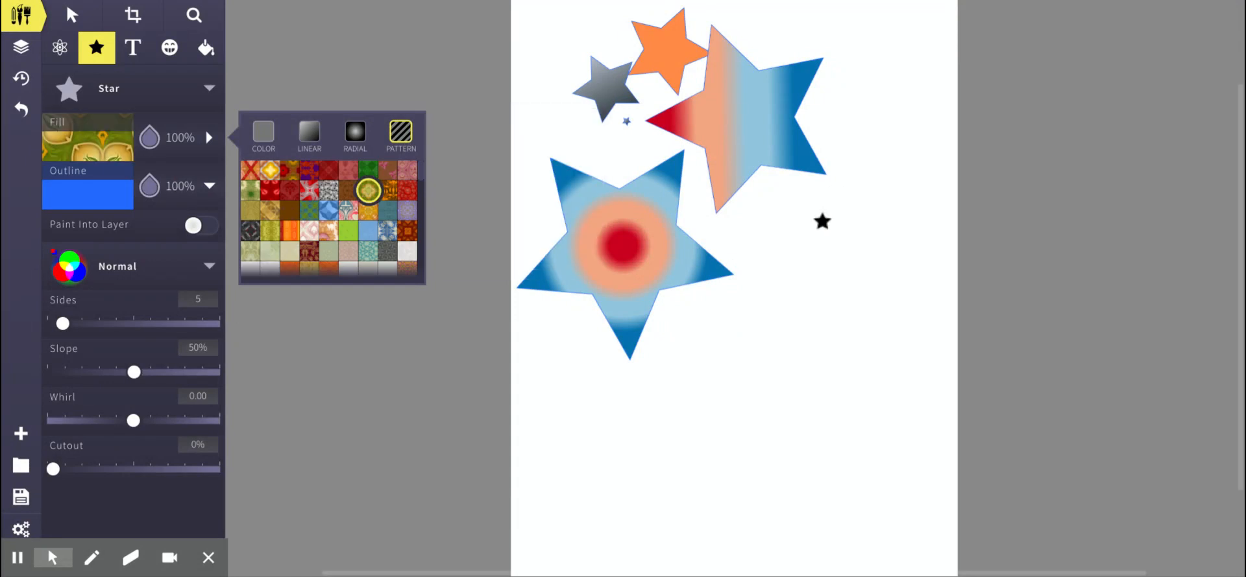
{"action": "left_click_drag", "start_coordinate": [794, 230], "coordinate": [757, 338]}
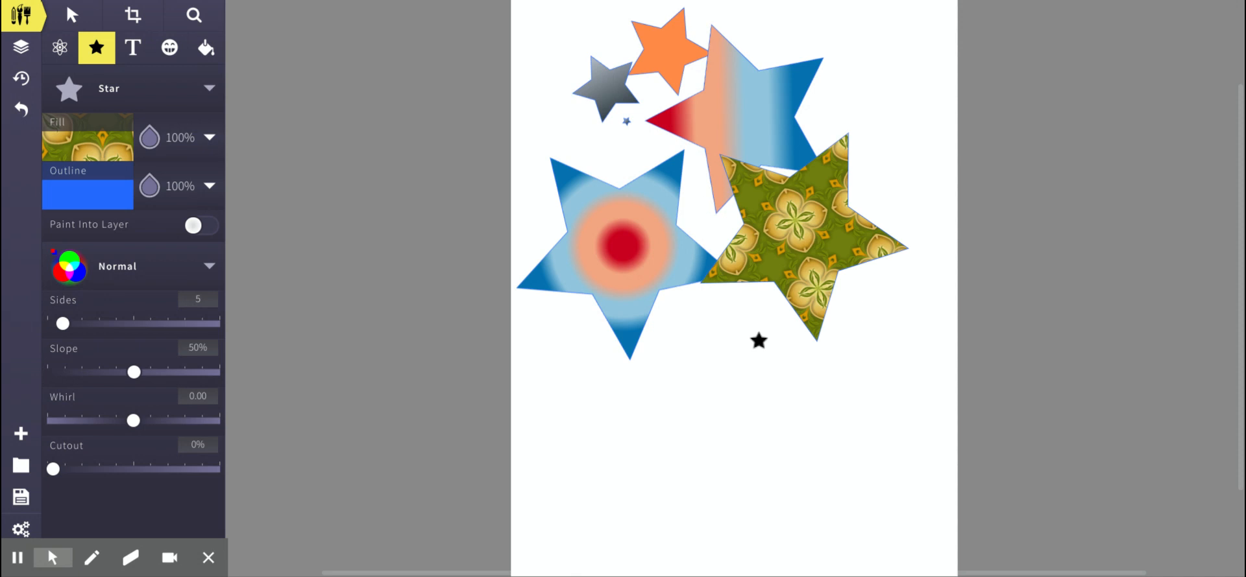
Switch to the Heart shape and draw a large heart with the green floral pattern below the radial-gradient star
{"action": "left_click", "coordinate": [209, 87]}
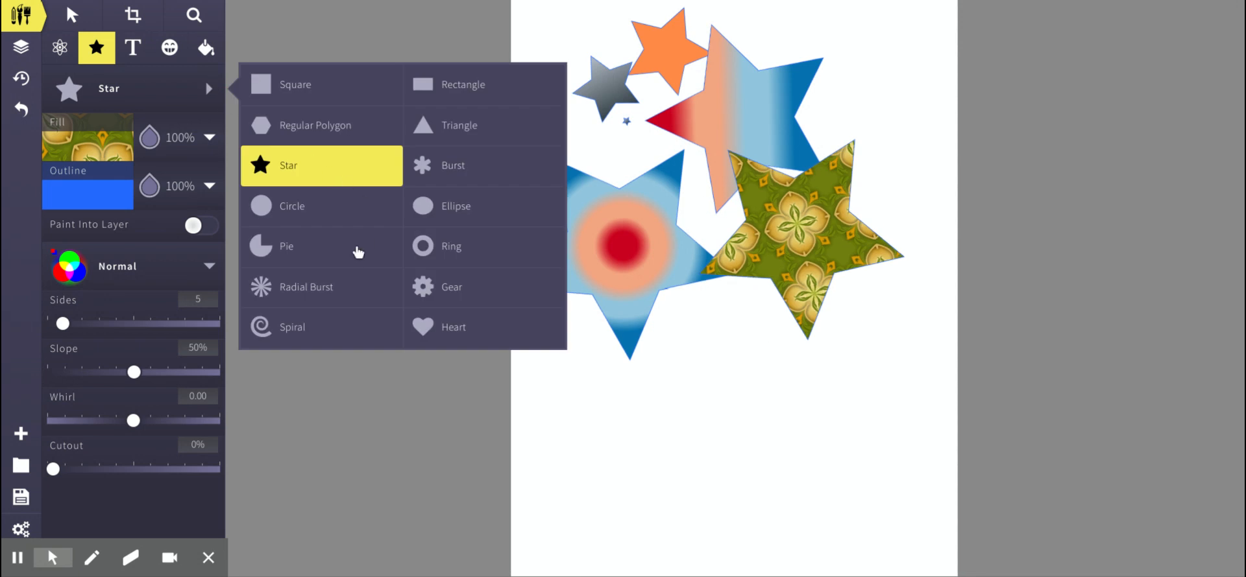
{"action": "left_click", "coordinate": [422, 327]}
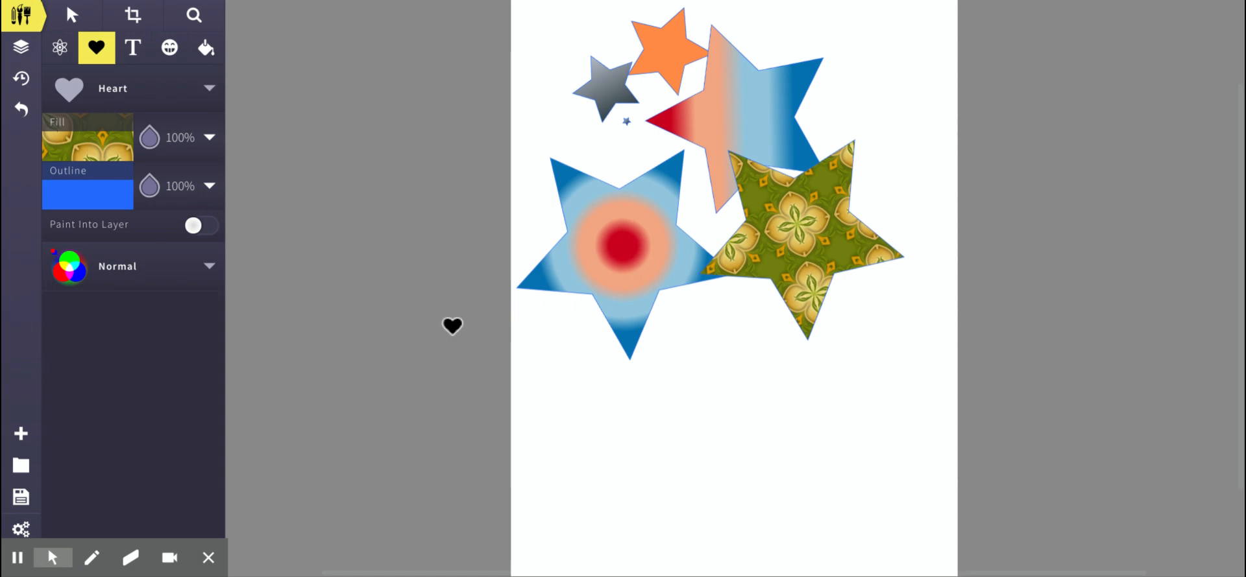
{"action": "left_click_drag", "start_coordinate": [600, 402], "coordinate": [642, 478]}
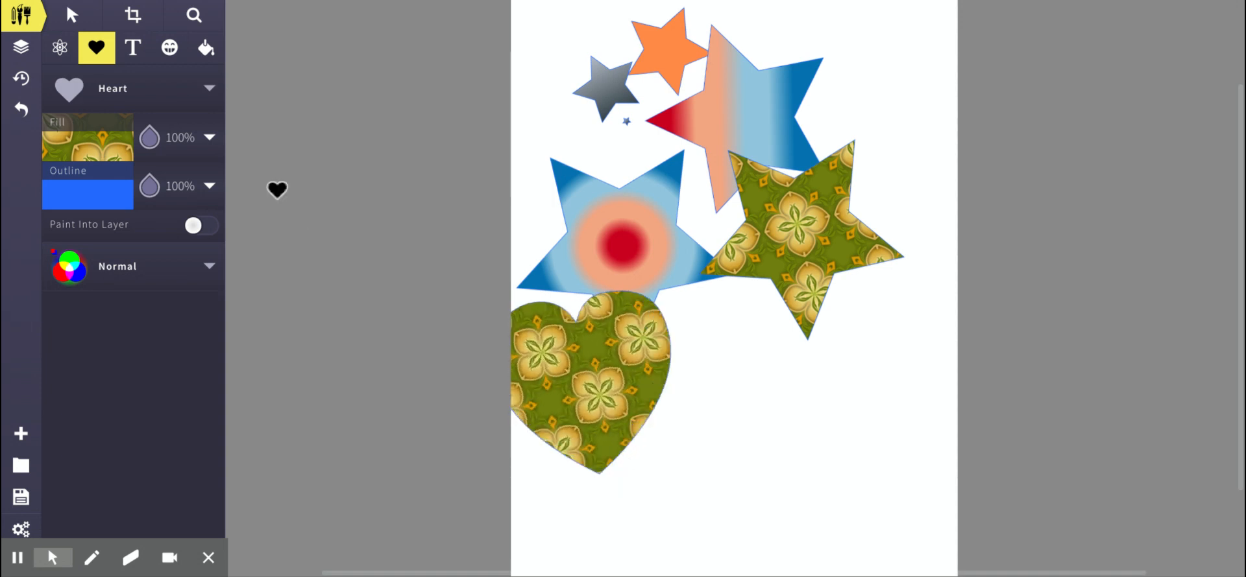
Change the fill to the red and white star pattern and draw a smaller heart right of the green one
{"action": "left_click", "coordinate": [209, 140]}
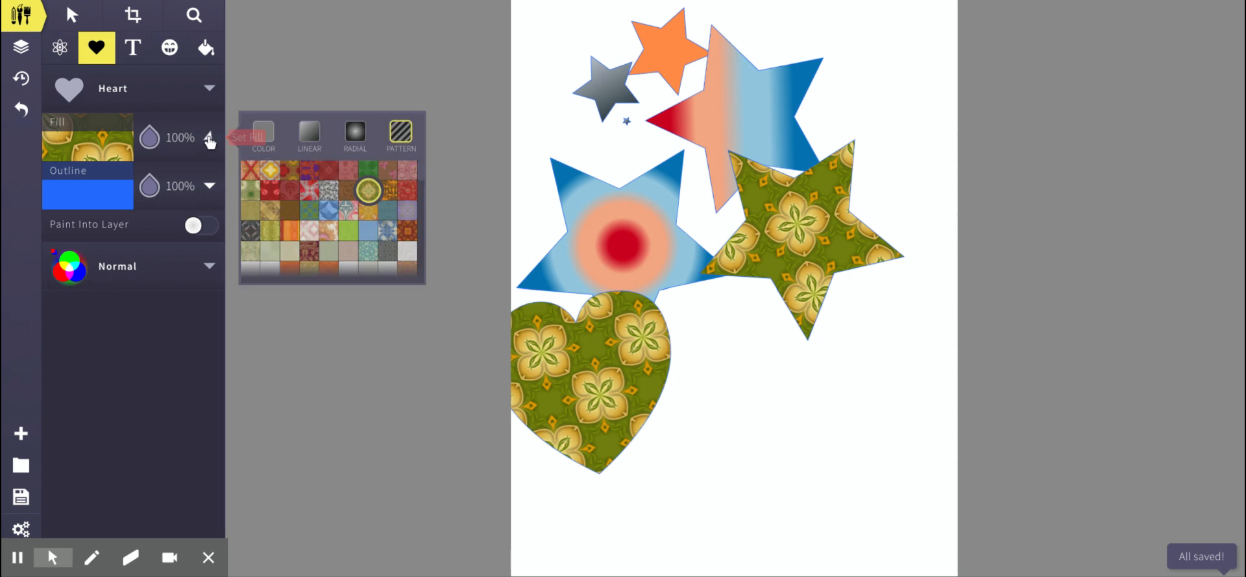
{"action": "left_click", "coordinate": [310, 194]}
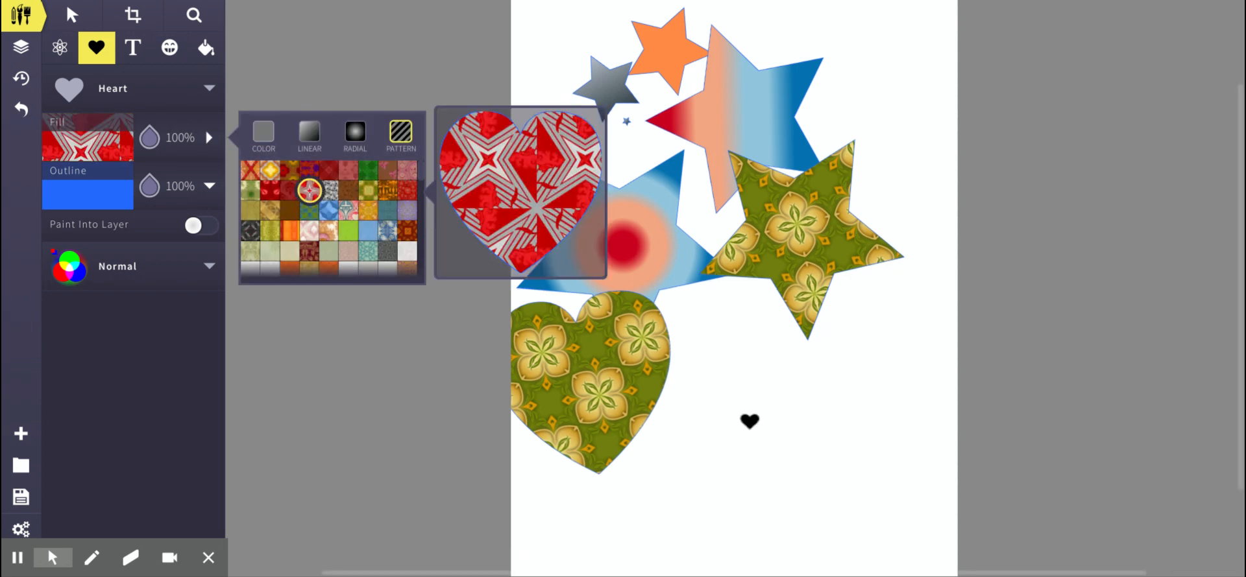
{"action": "mouse_move", "coordinate": [751, 422]}
{"action": "left_mouse_down"}
{"action": "mouse_move", "coordinate": [787, 437]}
{"action": "mouse_move", "coordinate": [797, 458]}
{"action": "mouse_move", "coordinate": [731, 503]}
{"action": "mouse_move", "coordinate": [711, 320]}
{"action": "mouse_move", "coordinate": [815, 461]}
{"action": "mouse_move", "coordinate": [746, 481]}
{"action": "mouse_move", "coordinate": [775, 427]}
{"action": "left_mouse_up"}
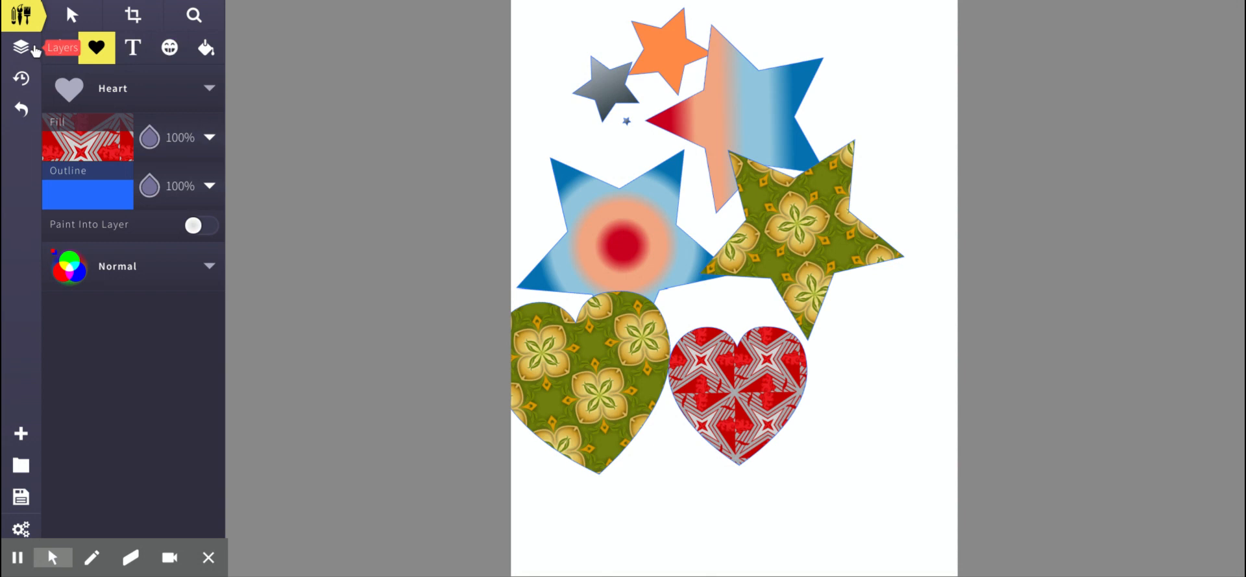
Add a text box reading "Art" in the Audiowide font below the red heart and slightly adjust the box's upper edge
{"action": "left_click", "coordinate": [135, 55]}
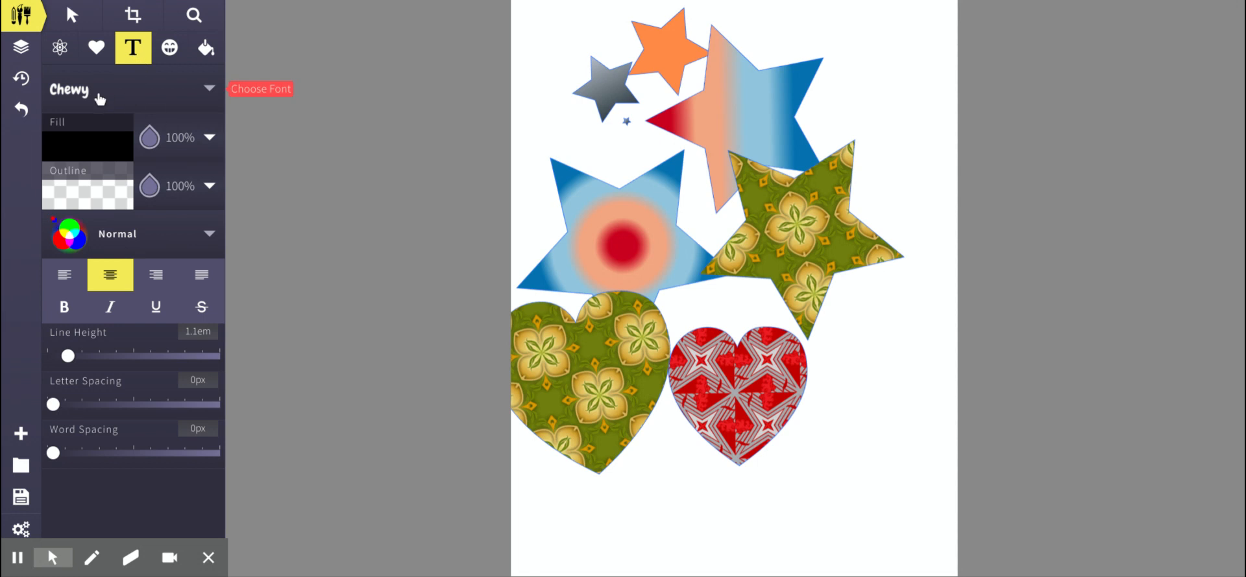
{"action": "left_click", "coordinate": [211, 93]}
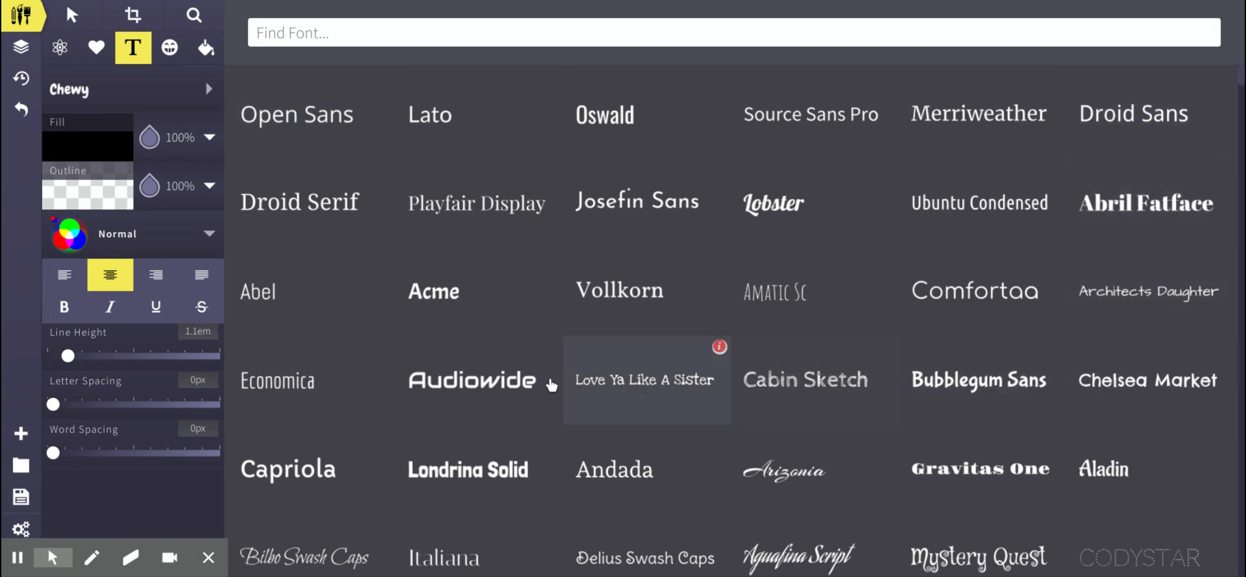
{"action": "left_click", "coordinate": [481, 375]}
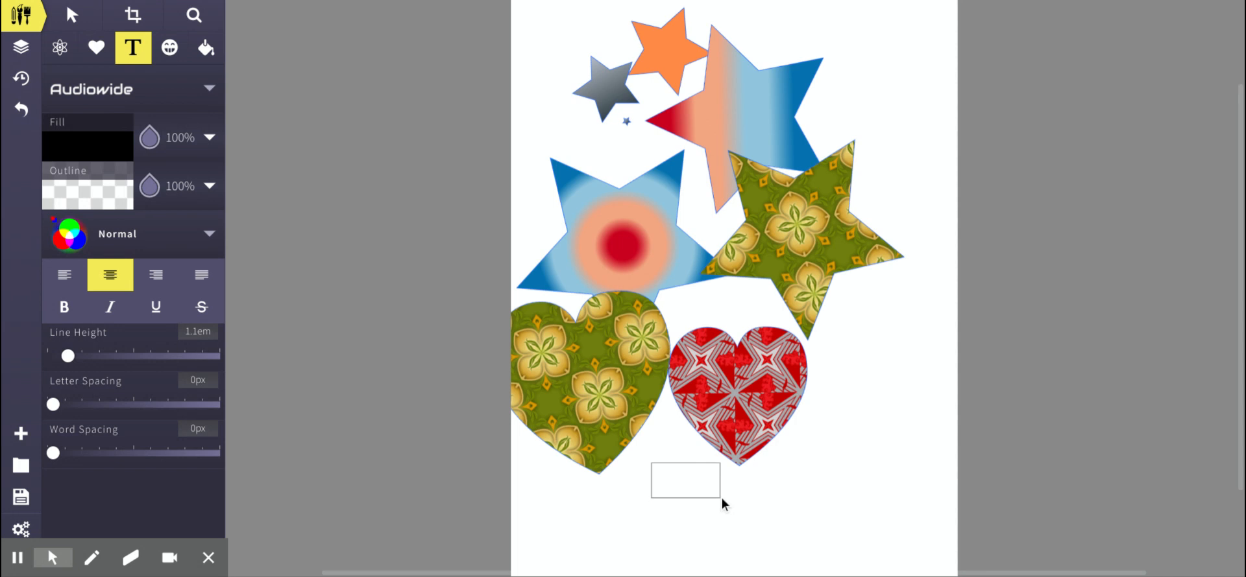
{"action": "left_click_drag", "start_coordinate": [722, 497], "coordinate": [876, 510]}
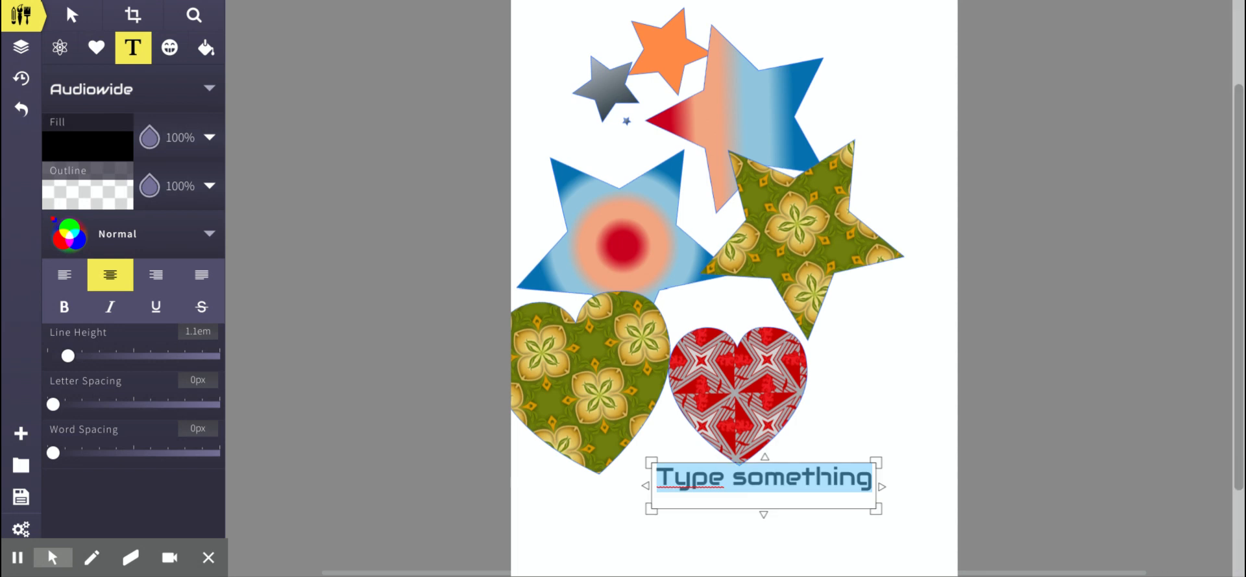
{"action": "type", "text": "Art"}
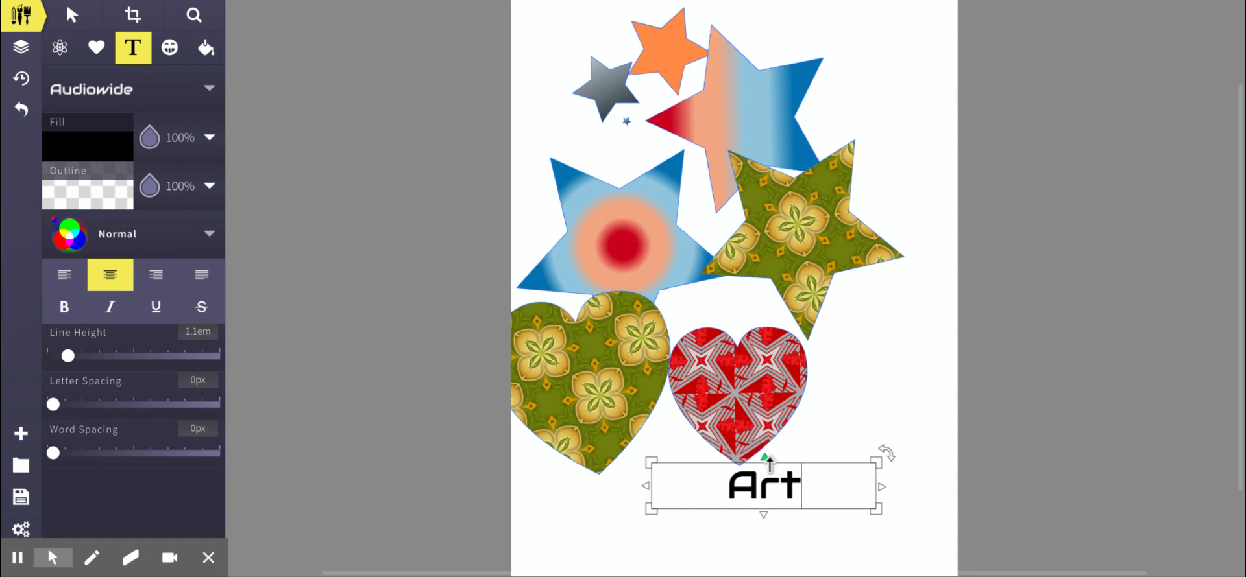
{"action": "mouse_move", "coordinate": [768, 462]}
{"action": "left_mouse_down"}
{"action": "mouse_move", "coordinate": [765, 331]}
{"action": "mouse_move", "coordinate": [766, 462]}
{"action": "left_mouse_up"}
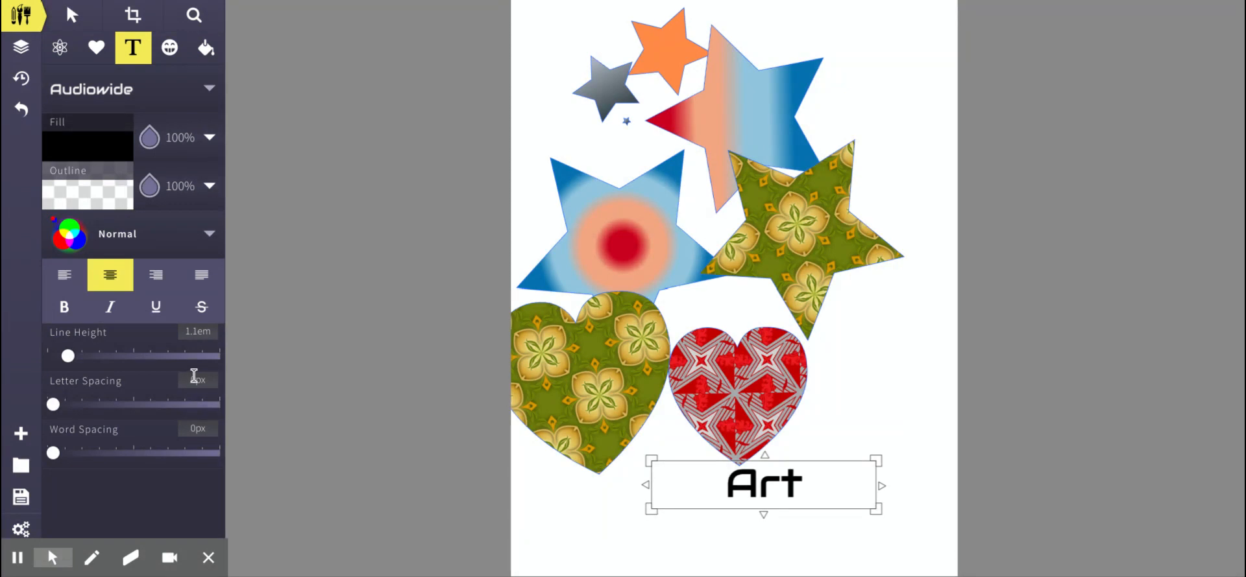
Insert the Little Bear Toy clipart and shrink it to a small bear beside the red heart and the "Art" text
{"action": "left_click", "coordinate": [169, 49]}
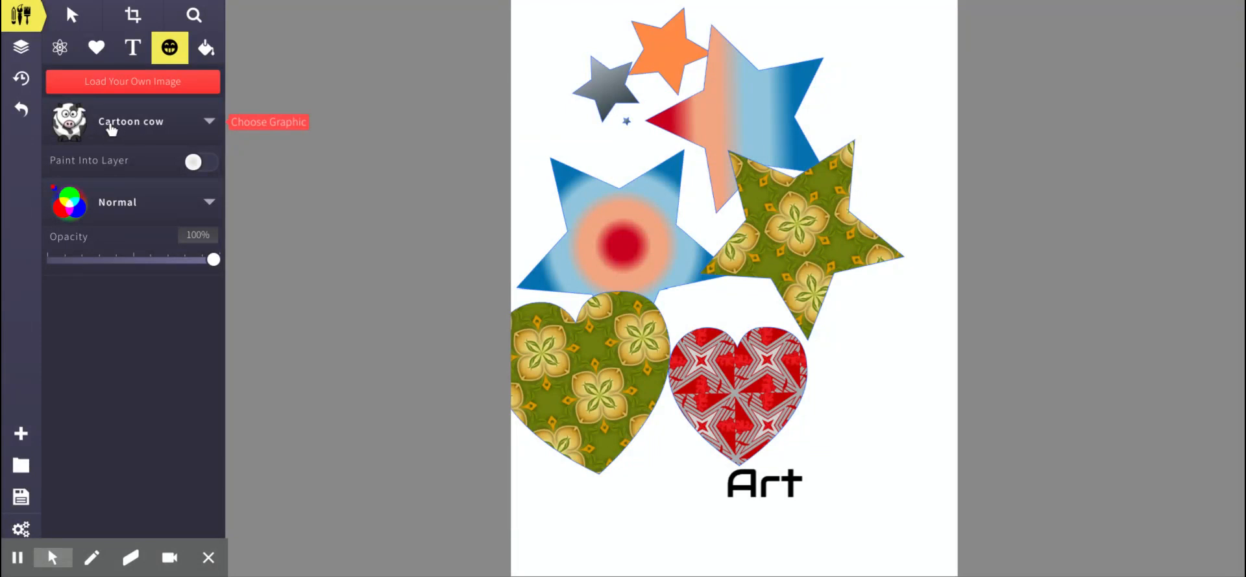
{"action": "left_click", "coordinate": [207, 124]}
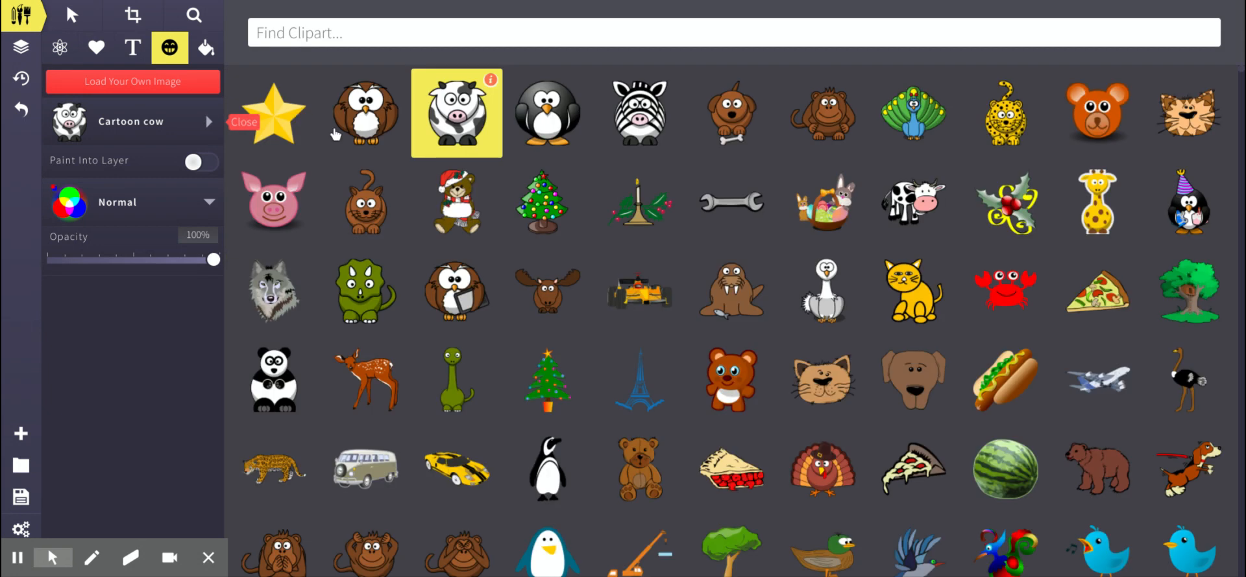
{"action": "scroll", "coordinate": [765, 383], "scroll_direction": "down", "scroll_amount": 2}
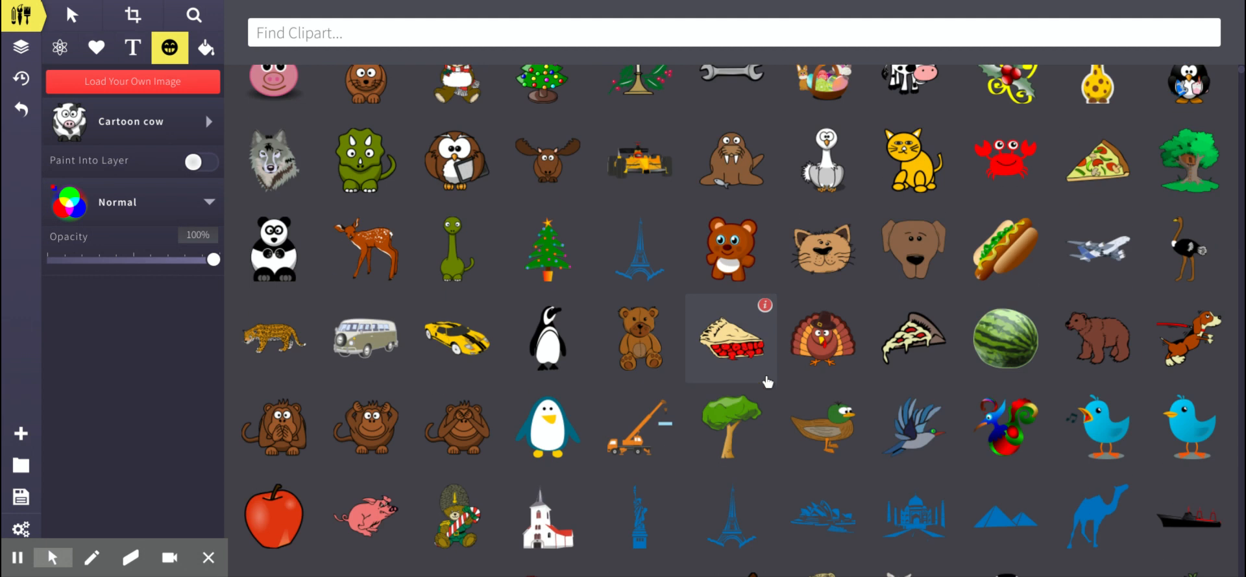
{"action": "mouse_move", "coordinate": [733, 273]}
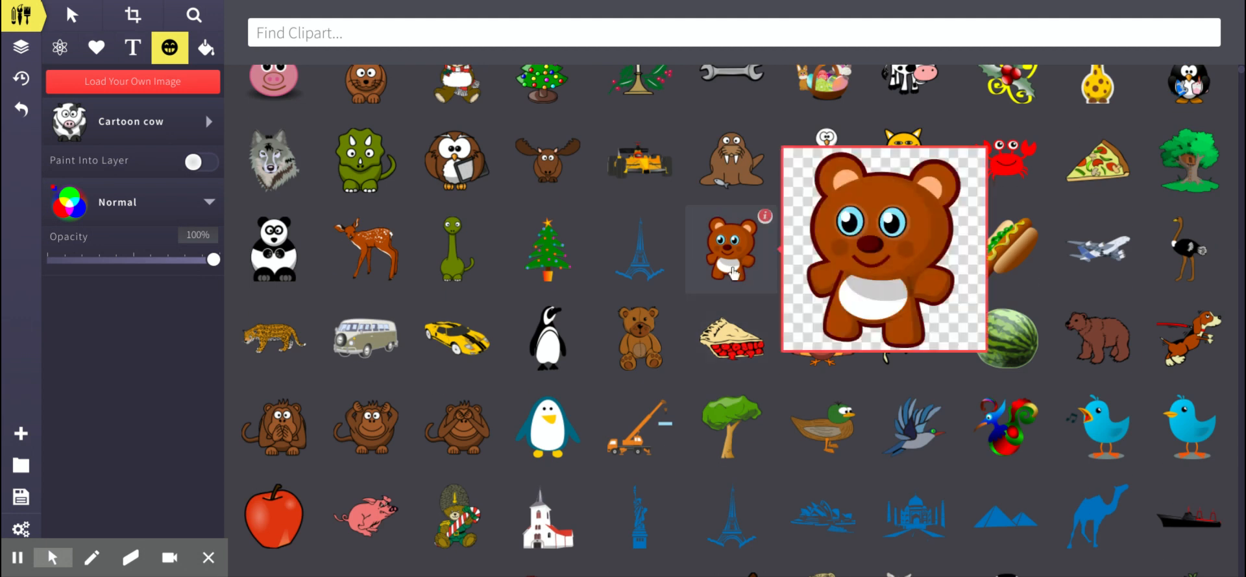
{"action": "left_click", "coordinate": [731, 250]}
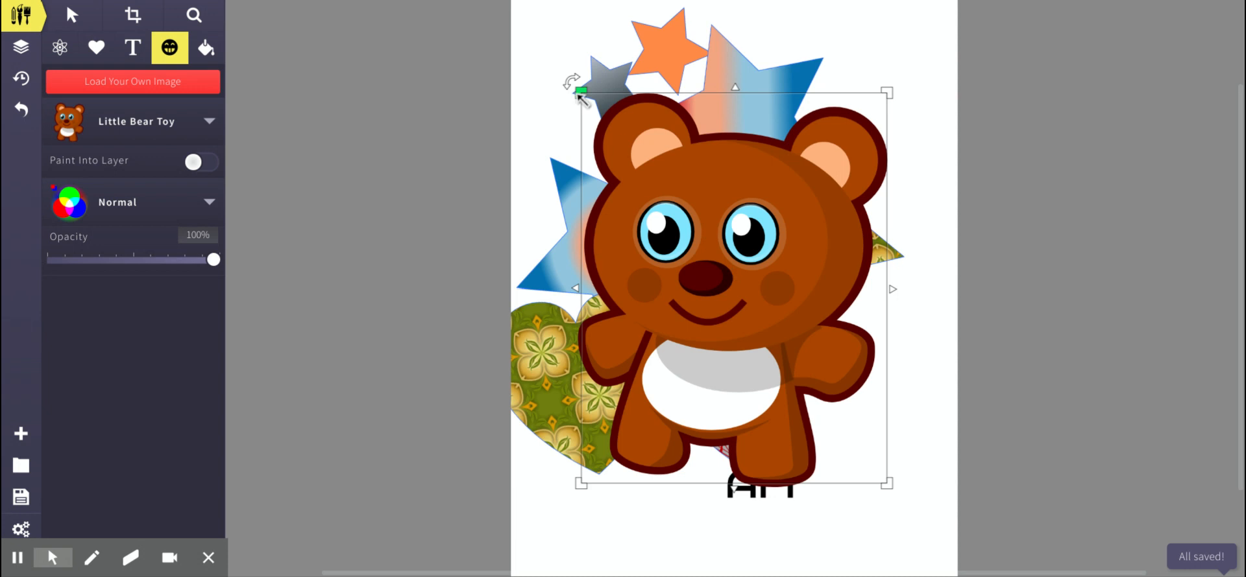
{"action": "left_click_drag", "start_coordinate": [577, 94], "coordinate": [786, 377]}
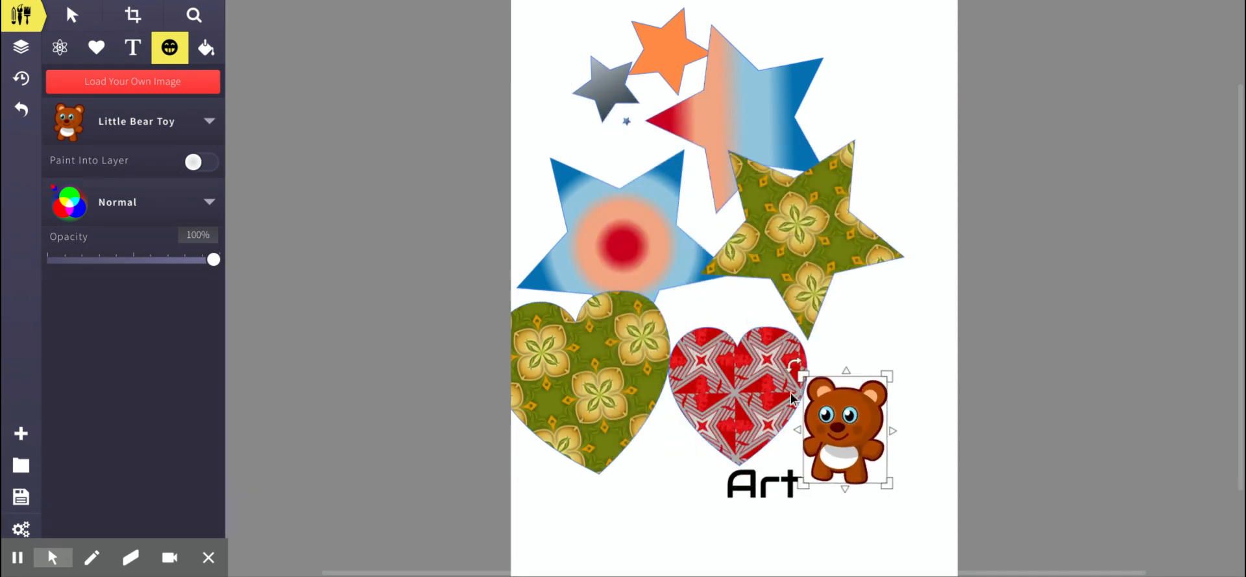
Duplicate the small bear and move the copy to the upper-right corner of the page
{"action": "right_click", "coordinate": [805, 380]}
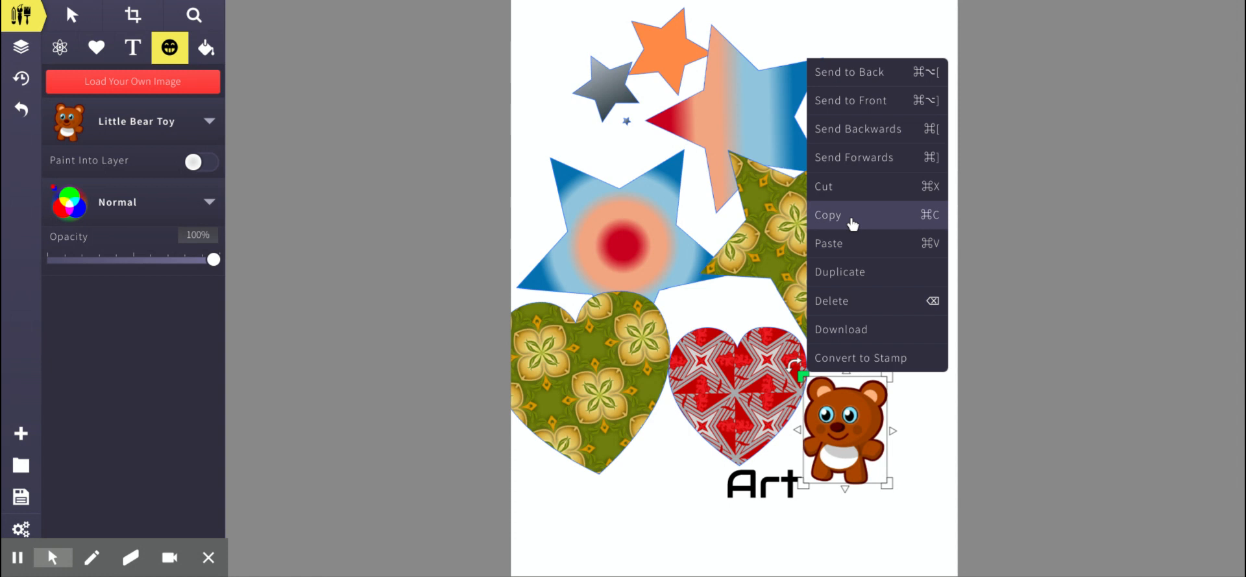
{"action": "left_click", "coordinate": [865, 272]}
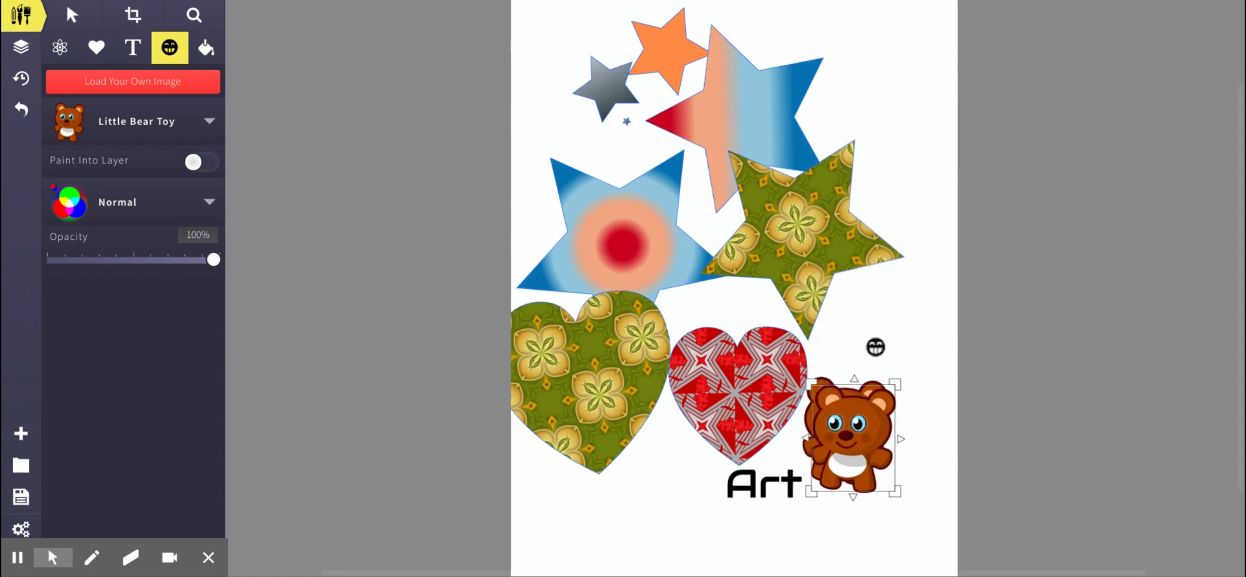
{"action": "left_click_drag", "start_coordinate": [853, 384], "coordinate": [886, 25]}
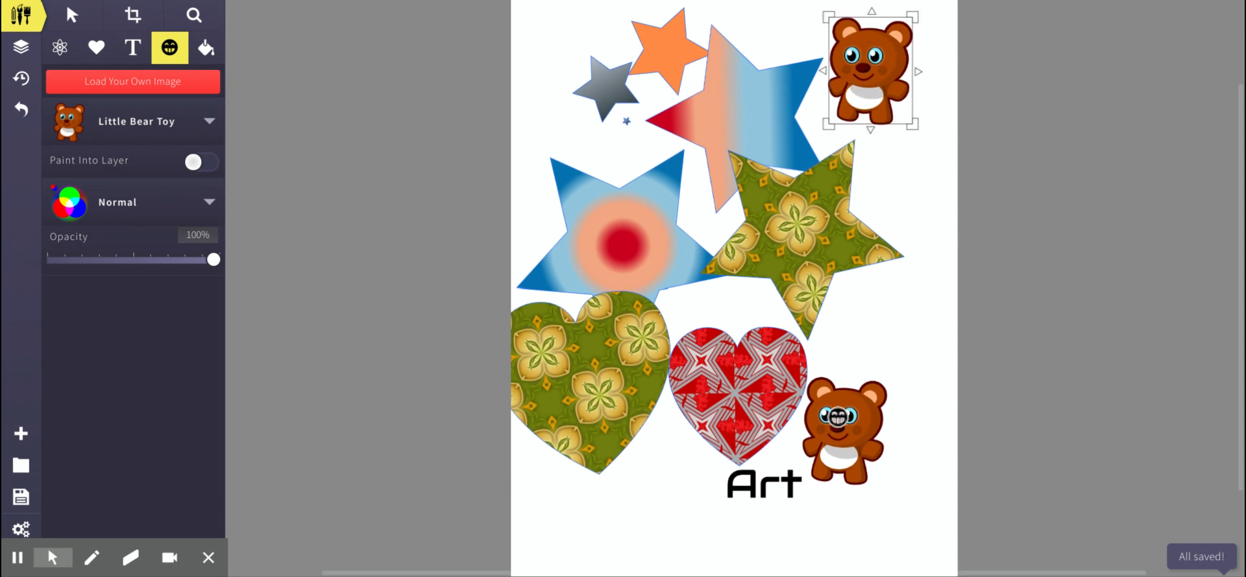
Duplicate the bear again, place the copy in the page's lower-left corner and enlarge it over the green heart
{"action": "right_click", "coordinate": [826, 410]}
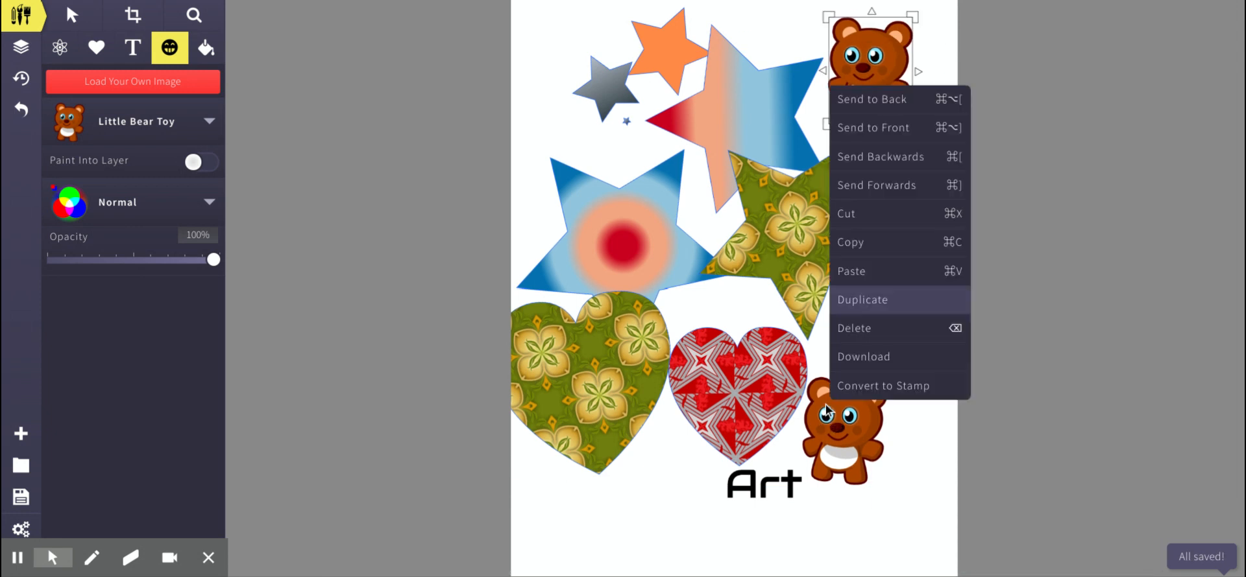
{"action": "left_click", "coordinate": [844, 304]}
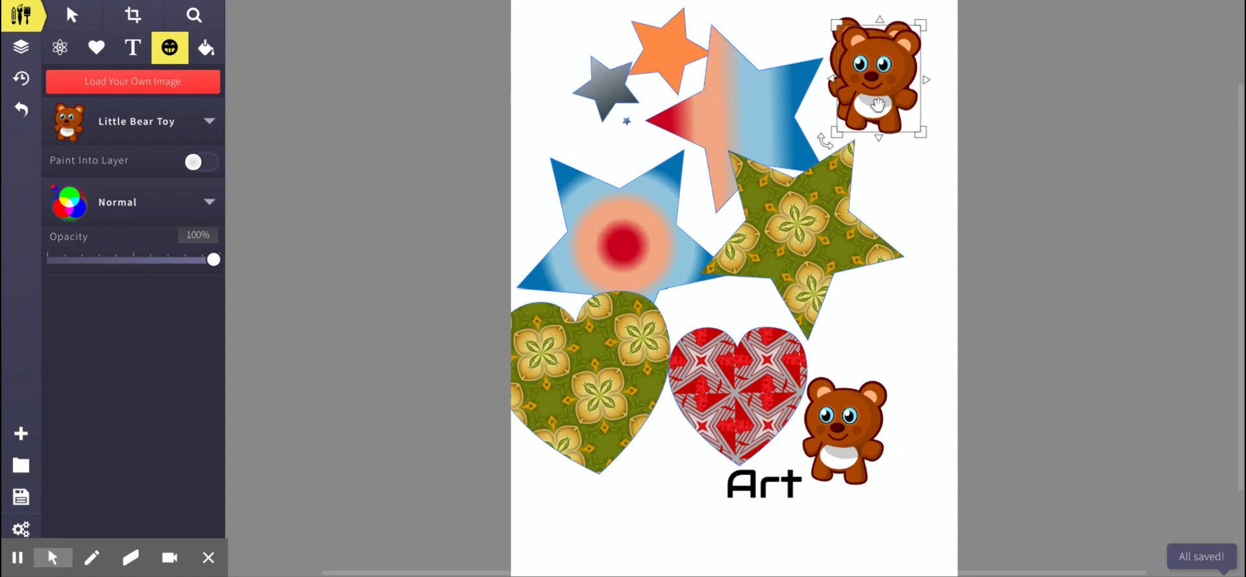
{"action": "left_click_drag", "start_coordinate": [864, 111], "coordinate": [605, 527]}
{"action": "left_click_drag", "start_coordinate": [567, 457], "coordinate": [517, 382]}
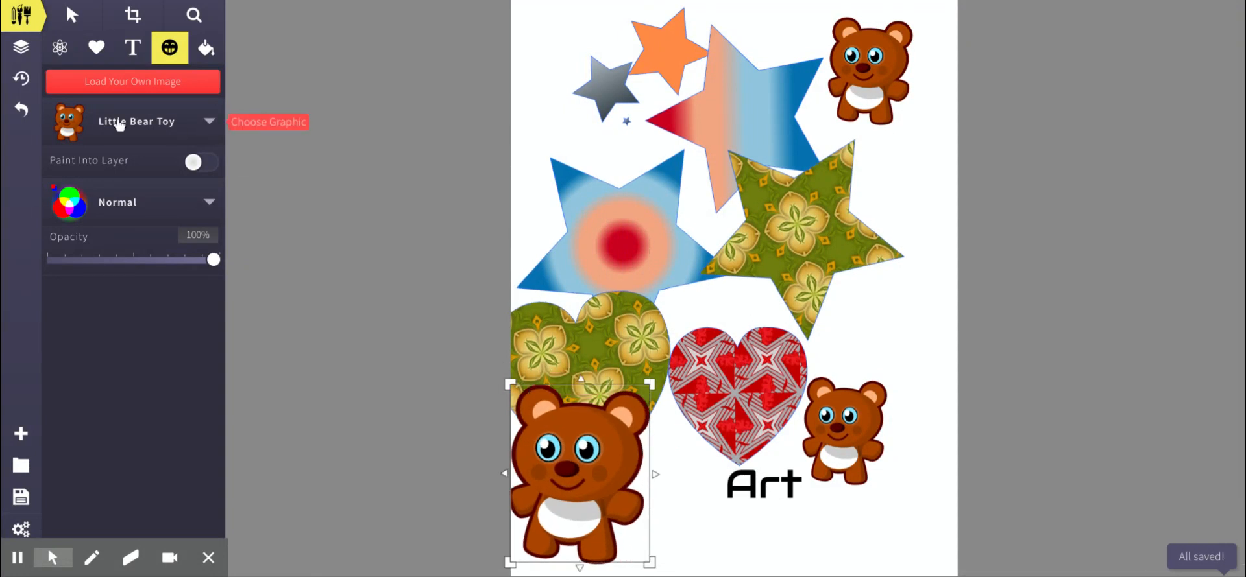
{"action": "left_click", "coordinate": [210, 125]}
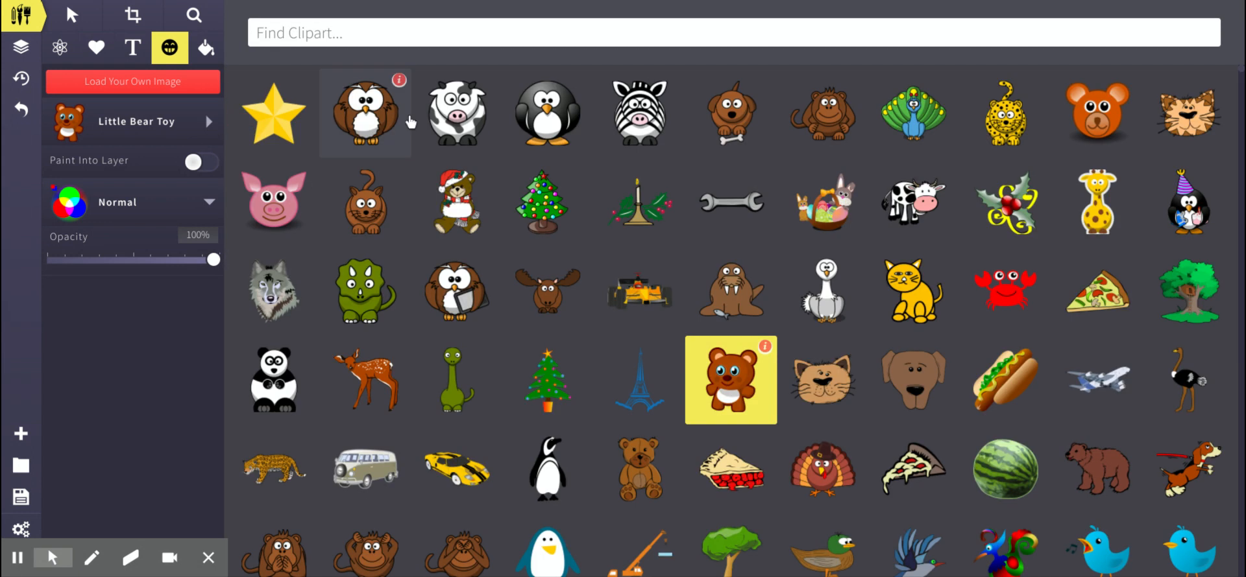
{"action": "scroll", "coordinate": [874, 326], "scroll_direction": "down", "scroll_amount": 2}
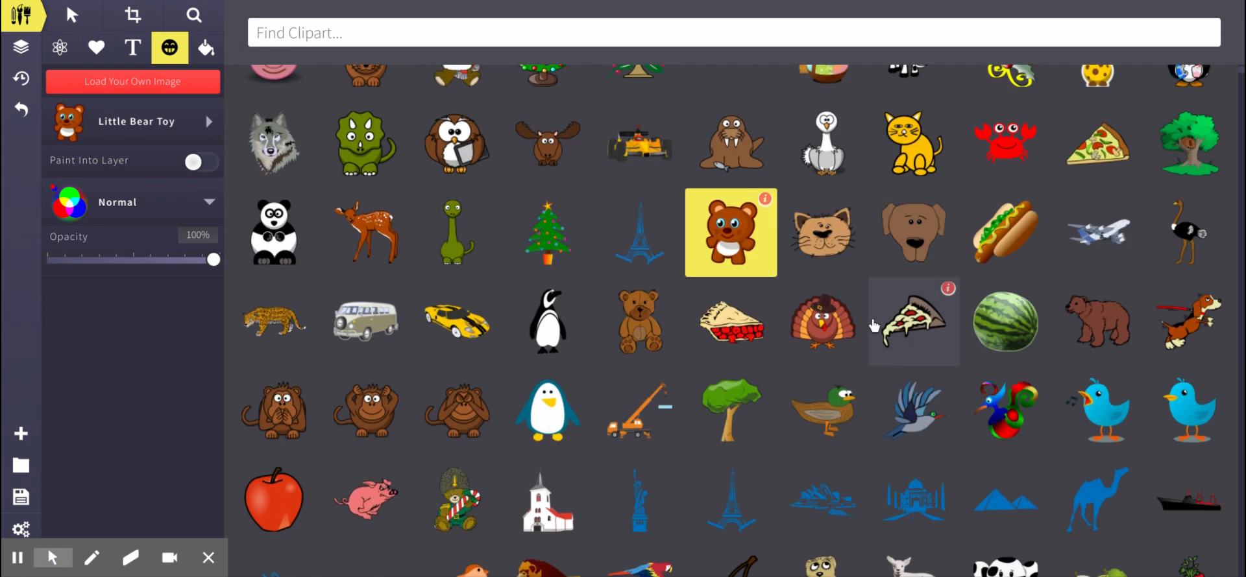
{"action": "scroll", "coordinate": [874, 326], "scroll_direction": "down", "scroll_amount": 8}
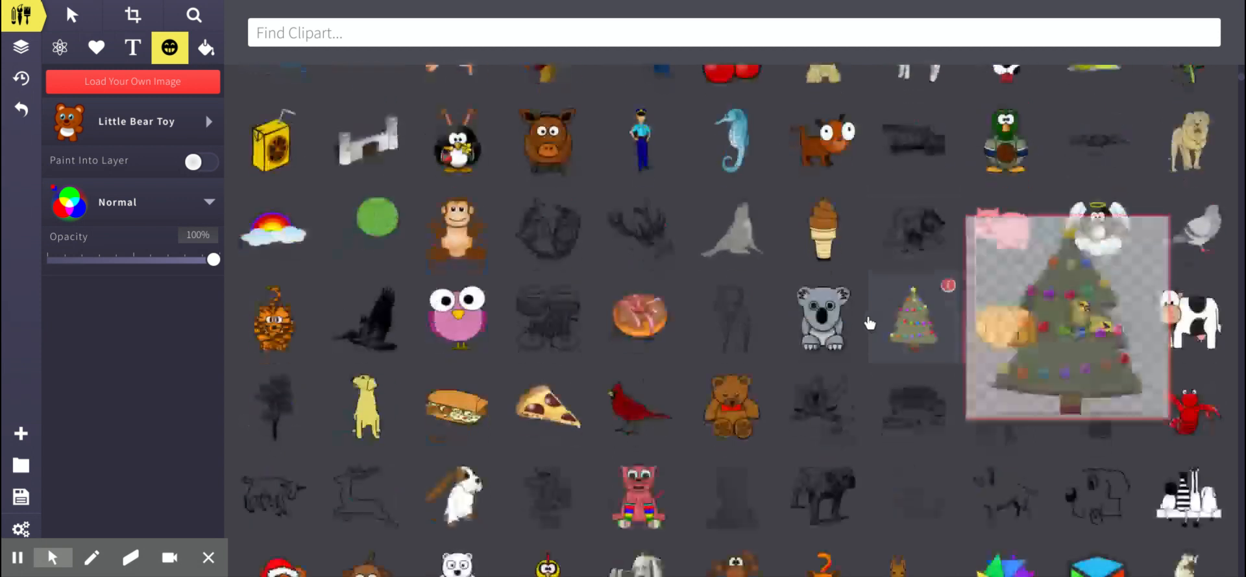
{"action": "scroll", "coordinate": [865, 322], "scroll_direction": "up", "scroll_amount": 8}
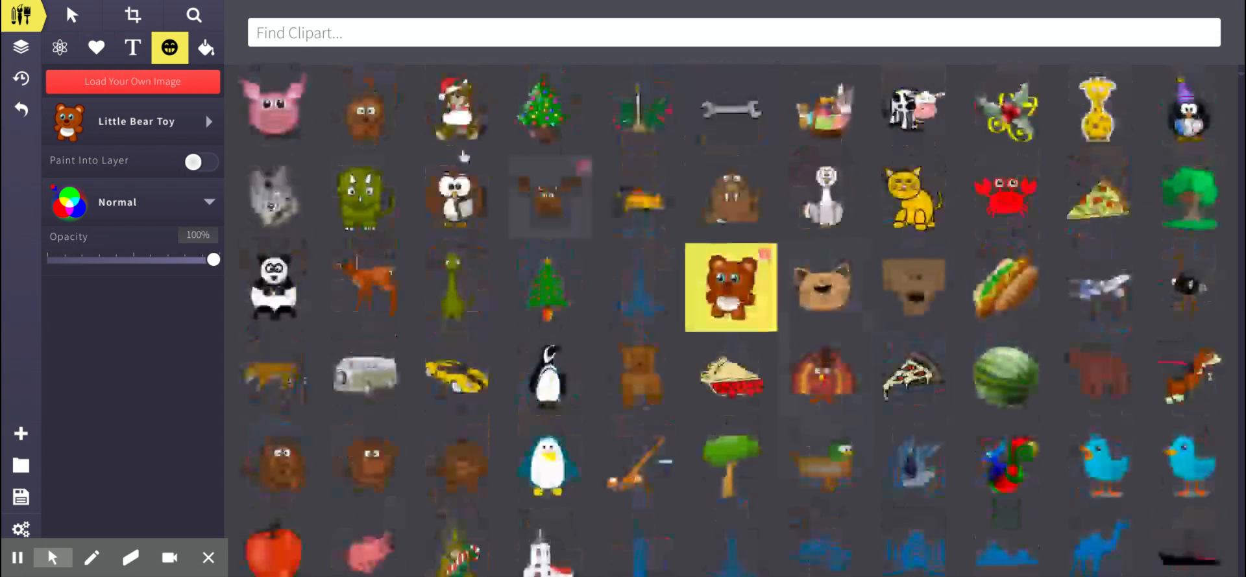
{"action": "left_click", "coordinate": [151, 132]}
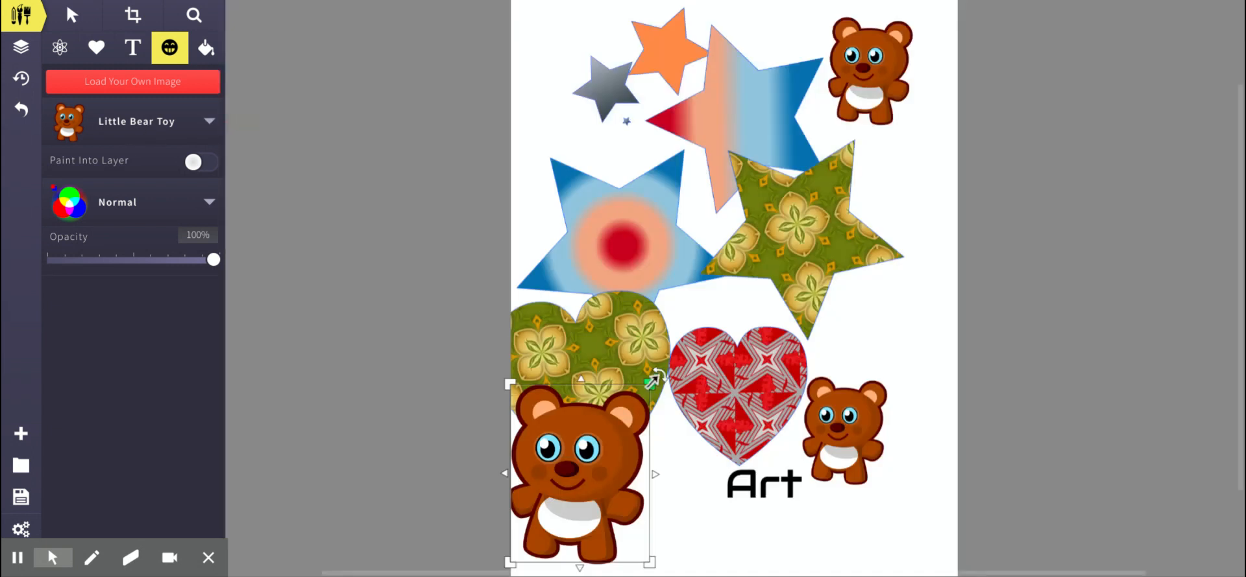
Rotate the large bear in the page's lower-left corner slightly counterclockwise
{"action": "mouse_move", "coordinate": [657, 375]}
{"action": "left_mouse_down"}
{"action": "mouse_move", "coordinate": [691, 428]}
{"action": "mouse_move", "coordinate": [674, 558]}
{"action": "mouse_move", "coordinate": [529, 560]}
{"action": "mouse_move", "coordinate": [571, 571]}
{"action": "mouse_move", "coordinate": [635, 558]}
{"action": "mouse_move", "coordinate": [694, 448]}
{"action": "mouse_move", "coordinate": [666, 366]}
{"action": "mouse_move", "coordinate": [649, 368]}
{"action": "left_mouse_up"}
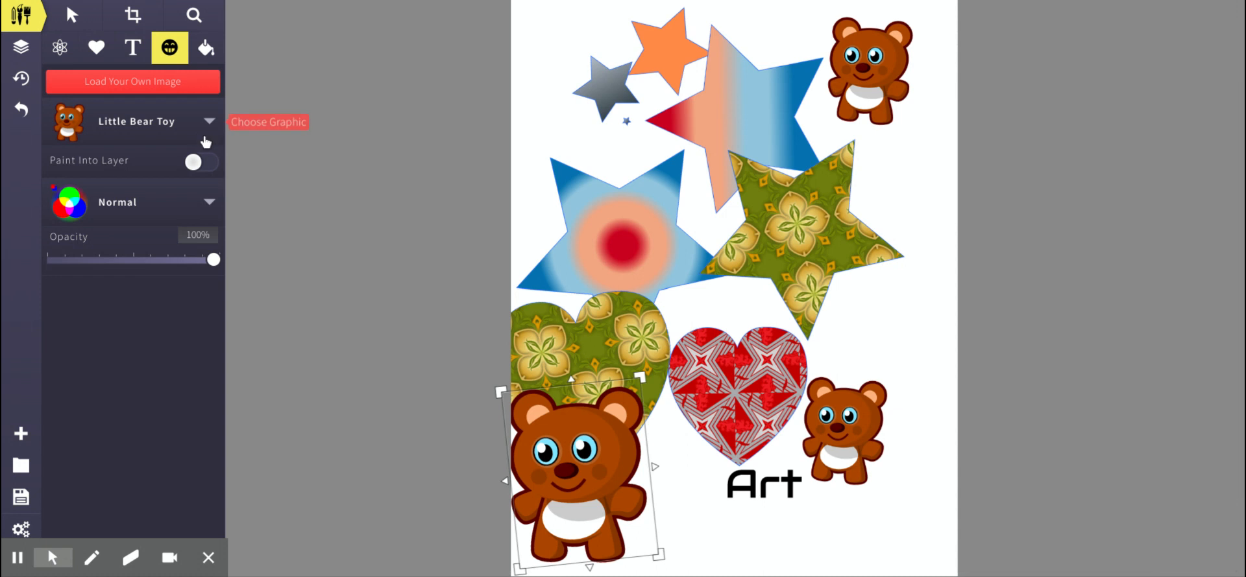
Fill the page background with a diagonal linear Vector Fill using the red, yellow and green gradient
{"action": "left_click", "coordinate": [207, 52]}
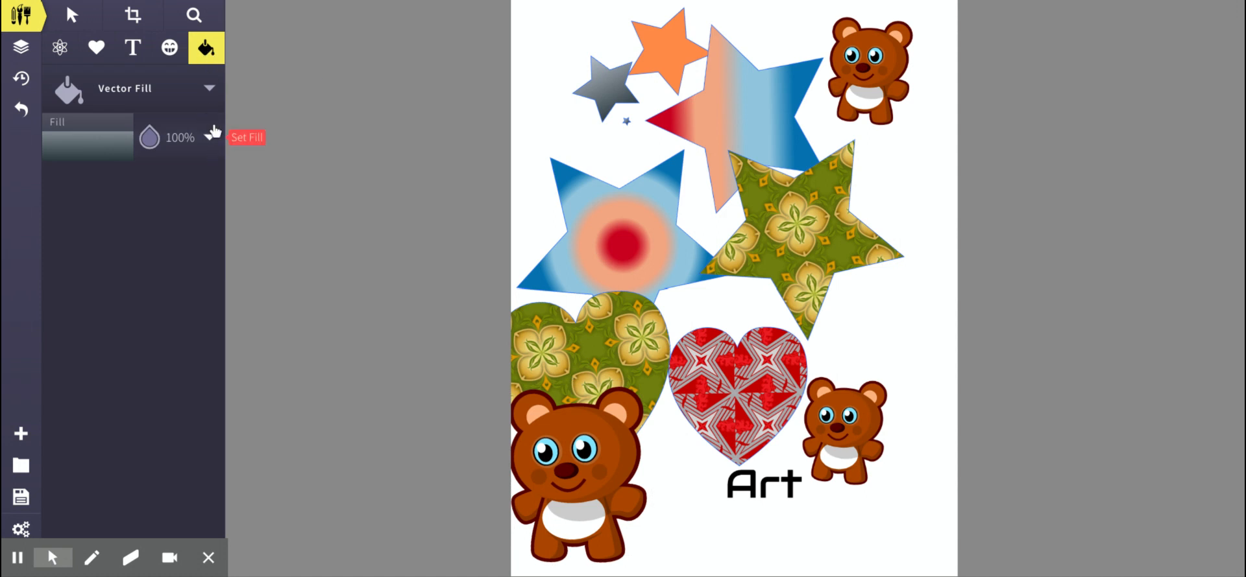
{"action": "left_click_drag", "start_coordinate": [554, 100], "coordinate": [688, 214]}
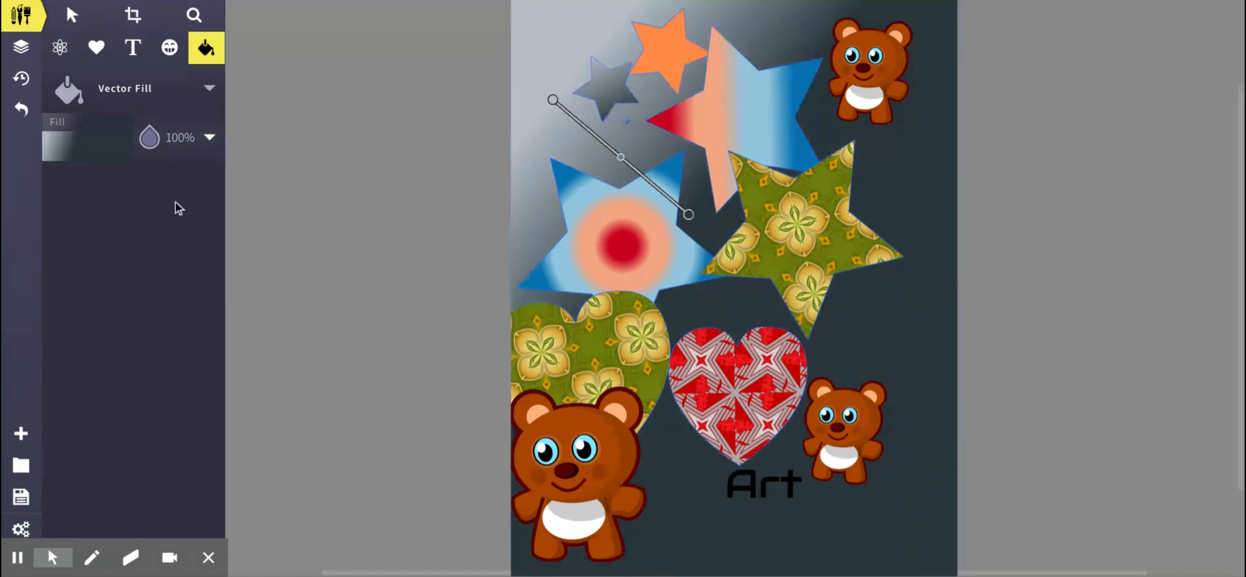
{"action": "left_click", "coordinate": [209, 137]}
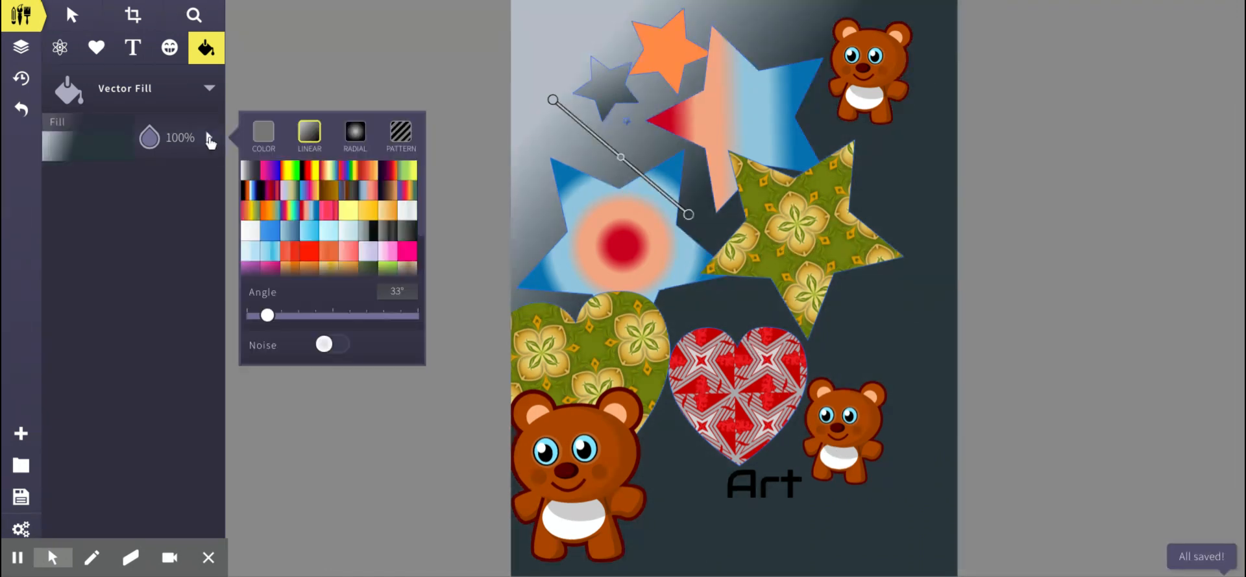
{"action": "left_click", "coordinate": [289, 179]}
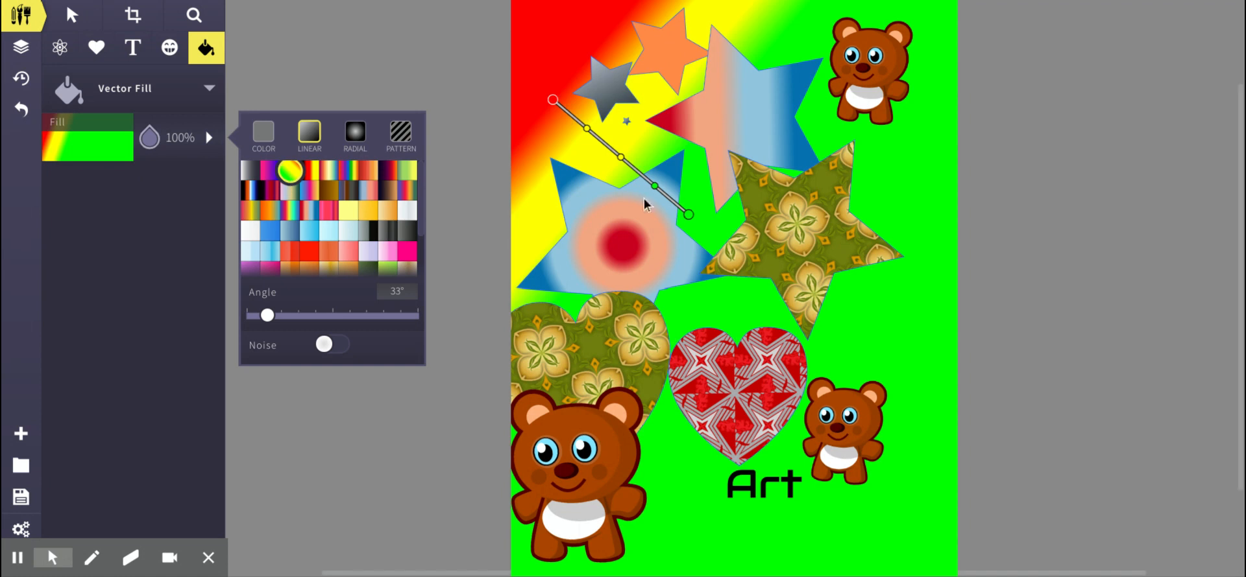
Try the red and white star pattern as the background fill and switch to the red, yellow and green radial gradient
{"action": "left_click", "coordinate": [404, 140]}
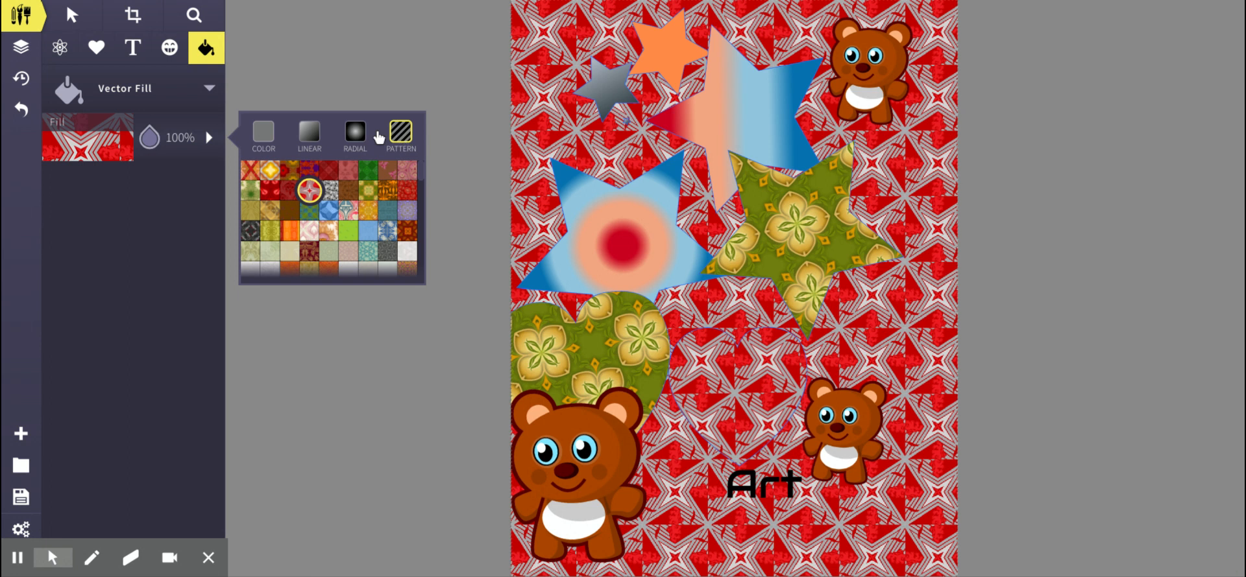
{"action": "left_click", "coordinate": [356, 139]}
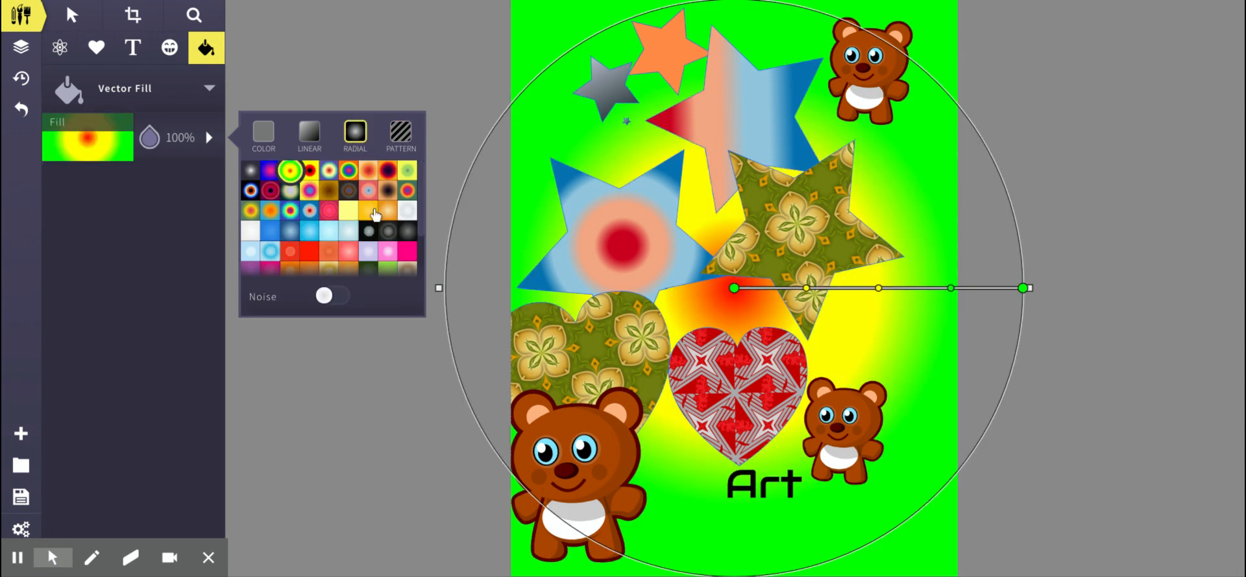